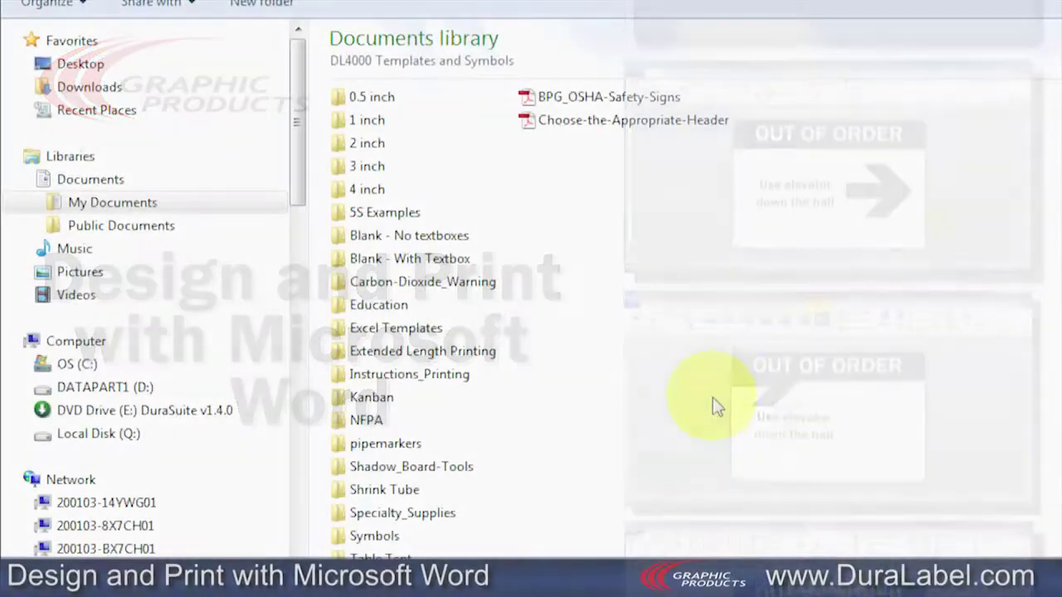
Open the 4in_Slot-Location label template from the 4 inch > Misc folder in Word
double_click(369, 191)
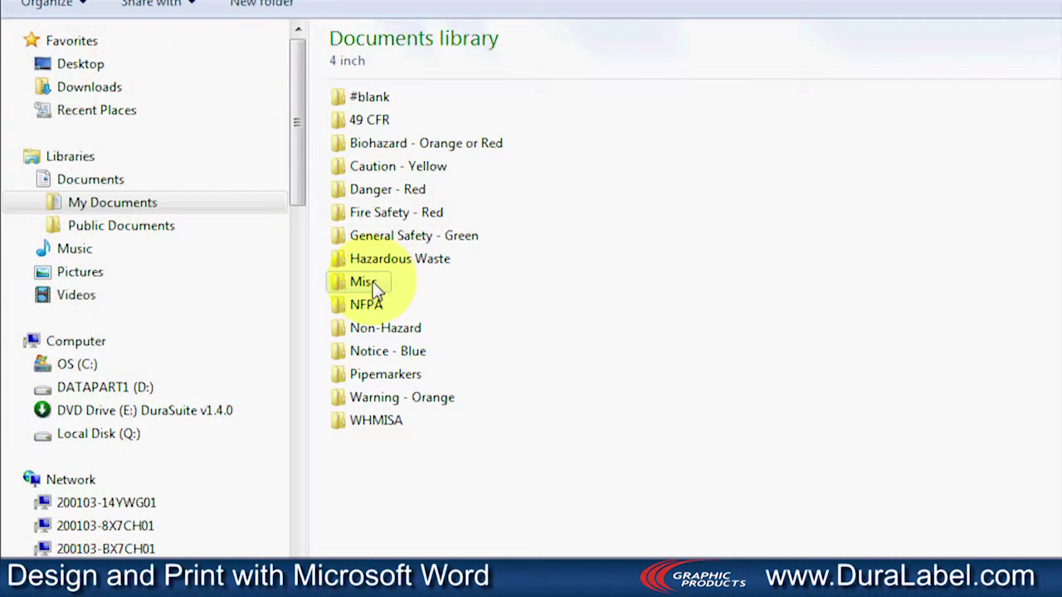
double_click(373, 284)
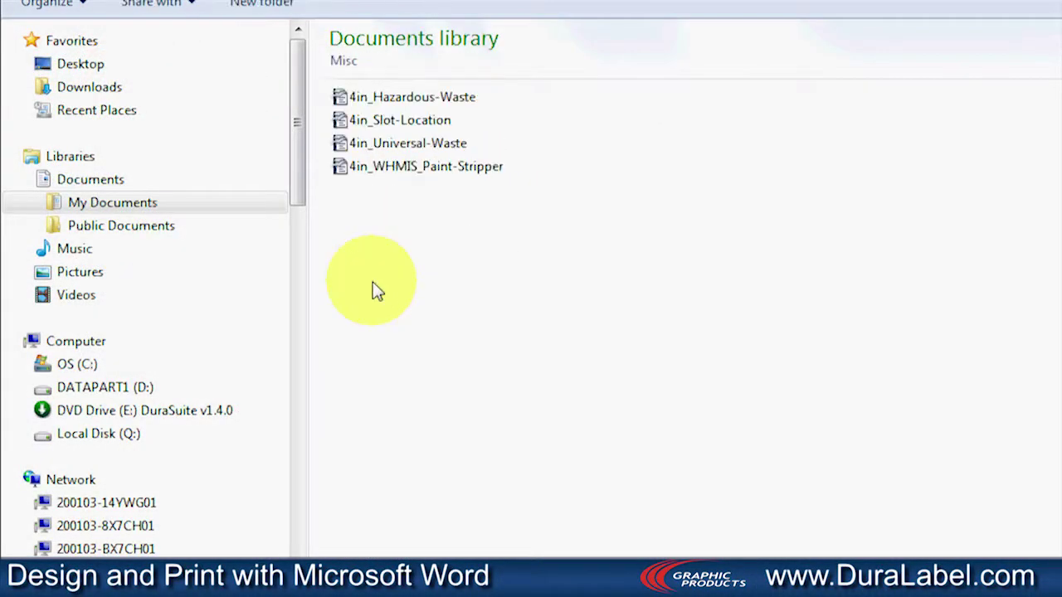
left_click(439, 123)
double_click(440, 123)
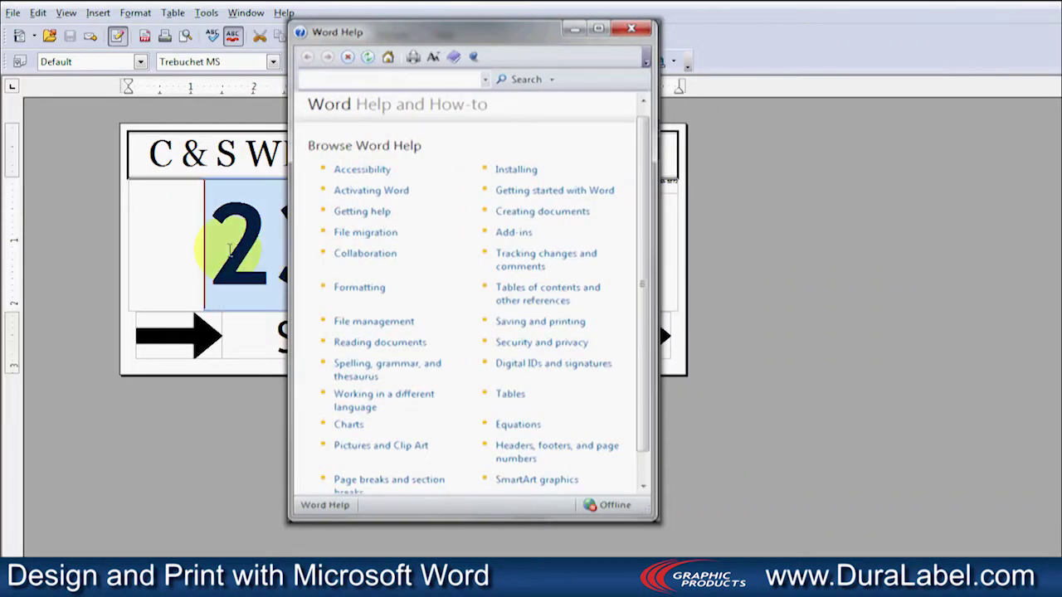
Change the slot number's leading 23 to 12 and delete the company name from the header
key("Delete")
type("12")
left_click_drag(151, 154, 286, 154)
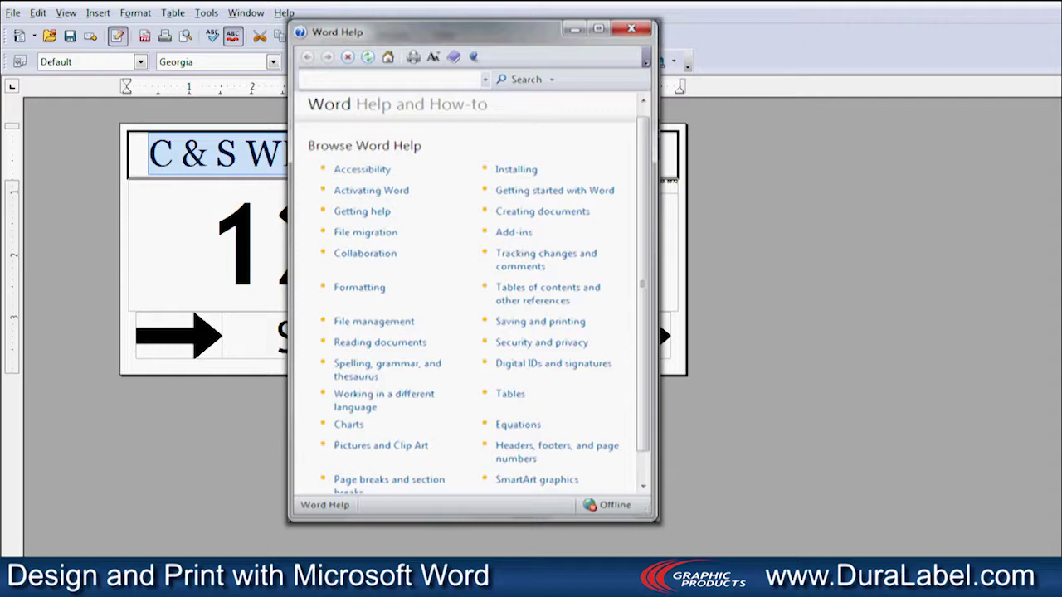
key("Delete")
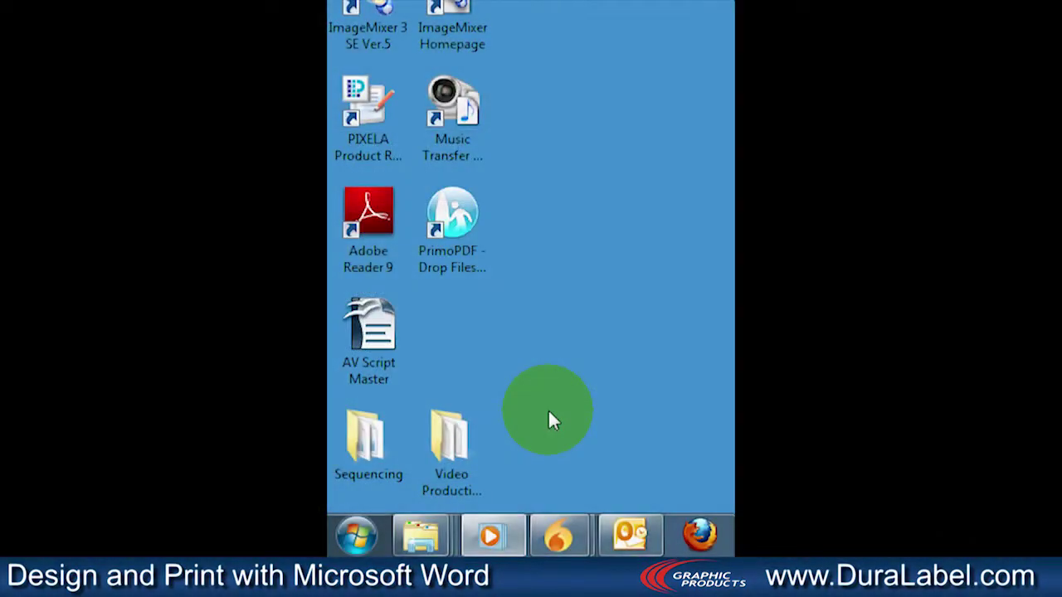
Launch Microsoft Word 2010 from Start > All Programs > Microsoft Office to get blank Document8
left_click(359, 535)
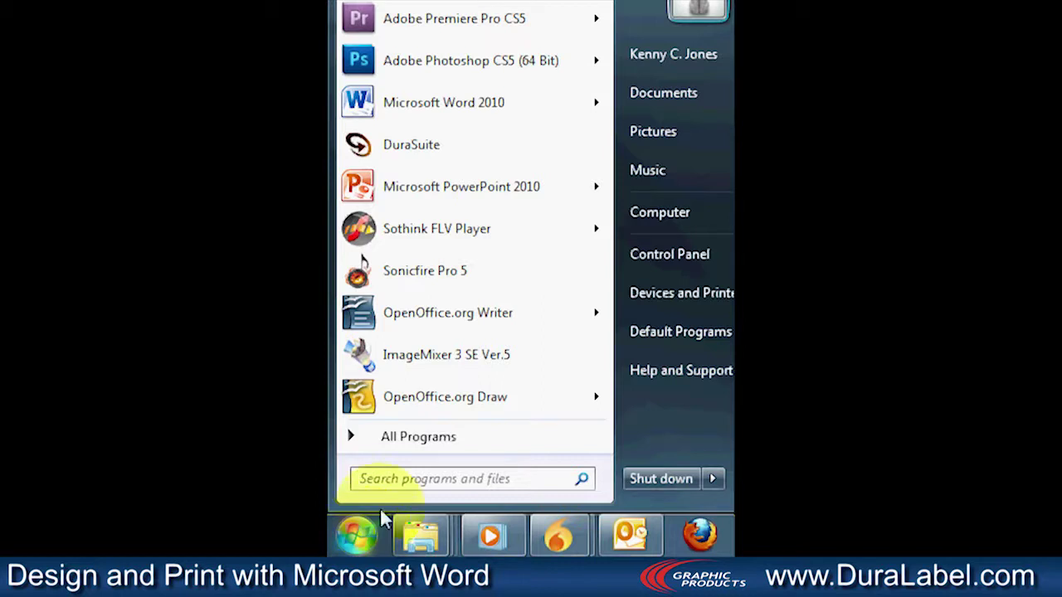
left_click(429, 437)
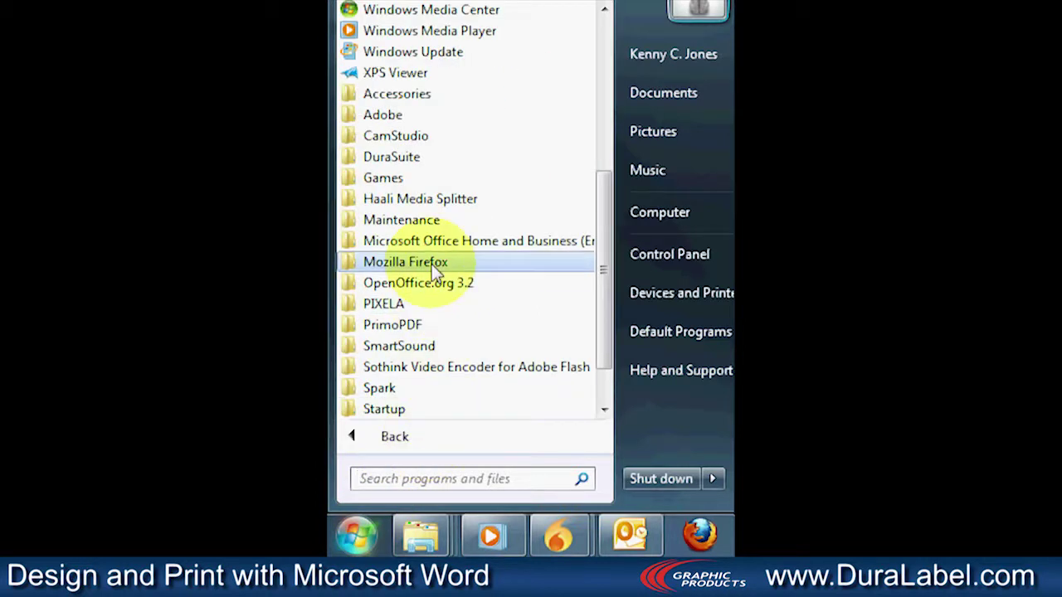
left_click(432, 243)
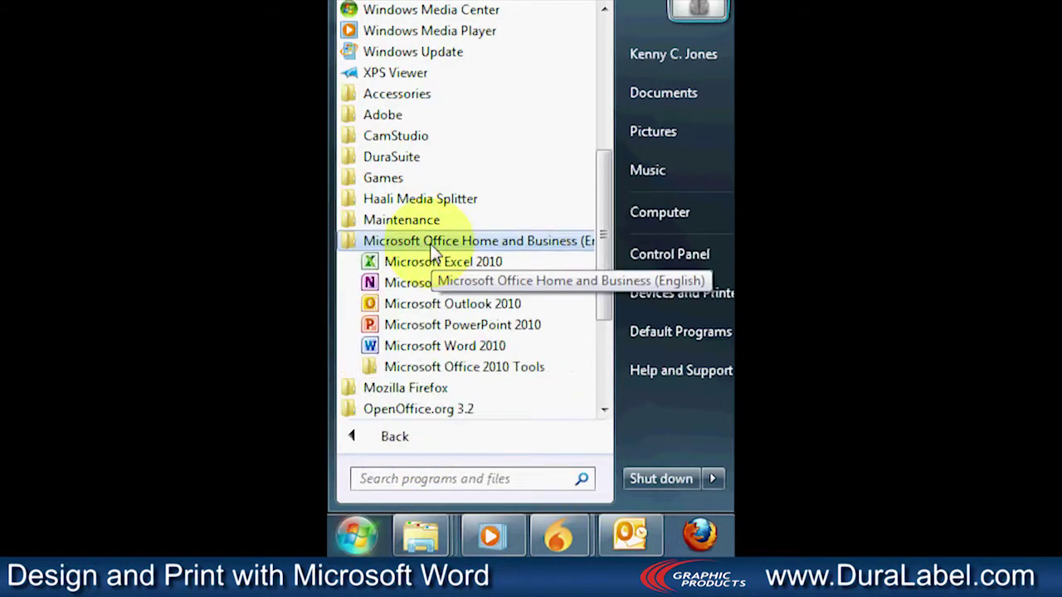
left_click(437, 347)
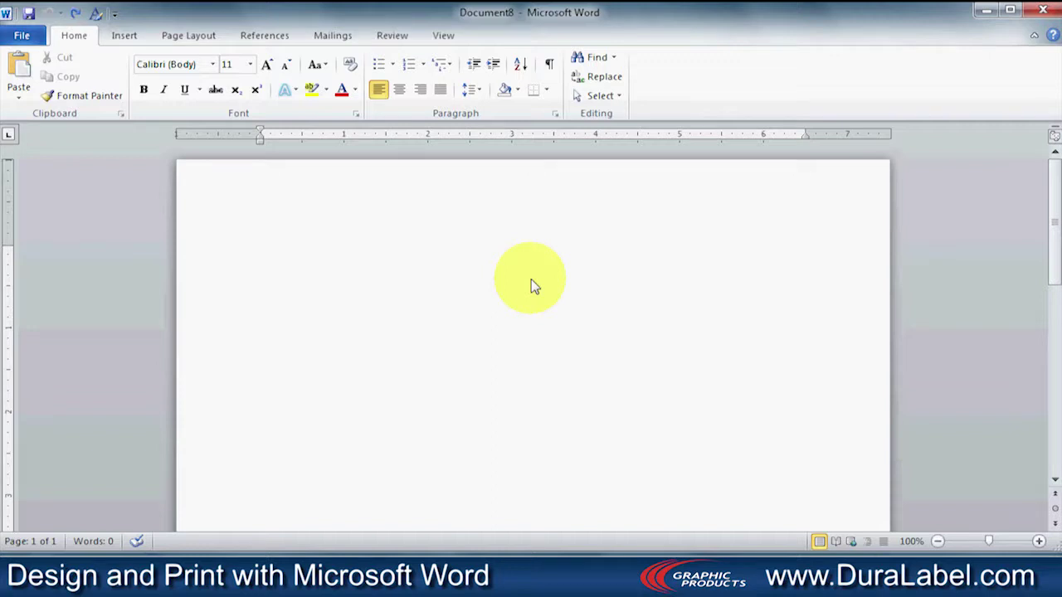
In Page Setup, set all four margins to 0 and the orientation to Landscape
left_click(207, 37)
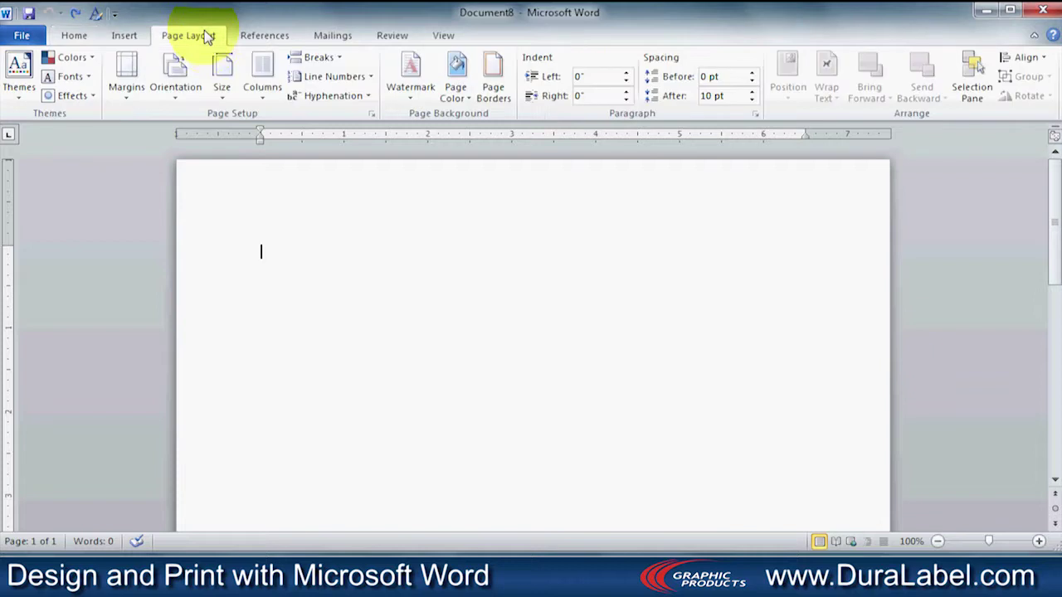
left_click(371, 115)
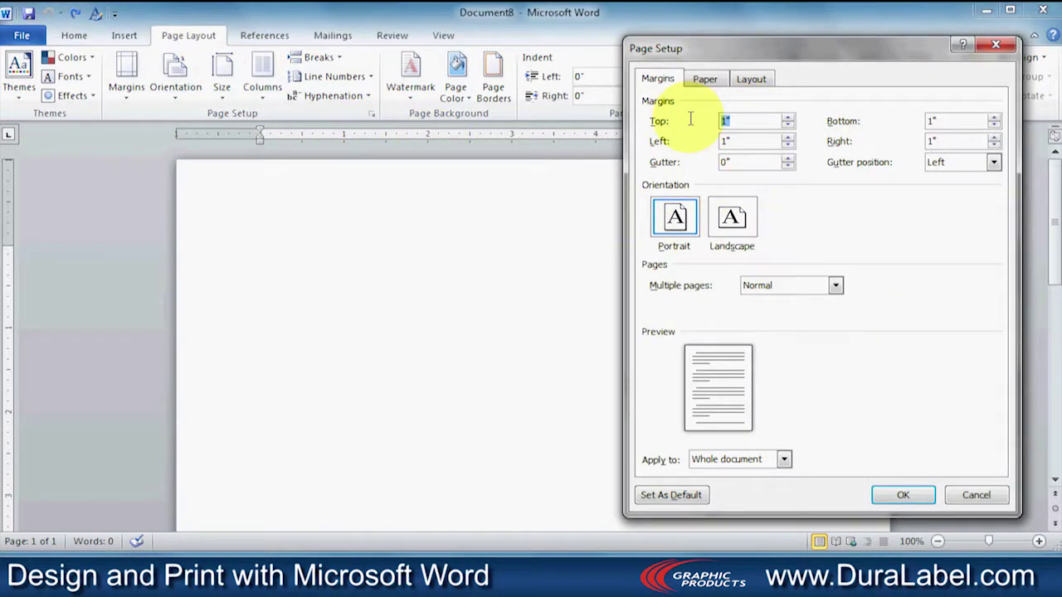
type("0")
key("Tab")
type("0")
key("Tab")
type("0")
key("Tab")
type("0")
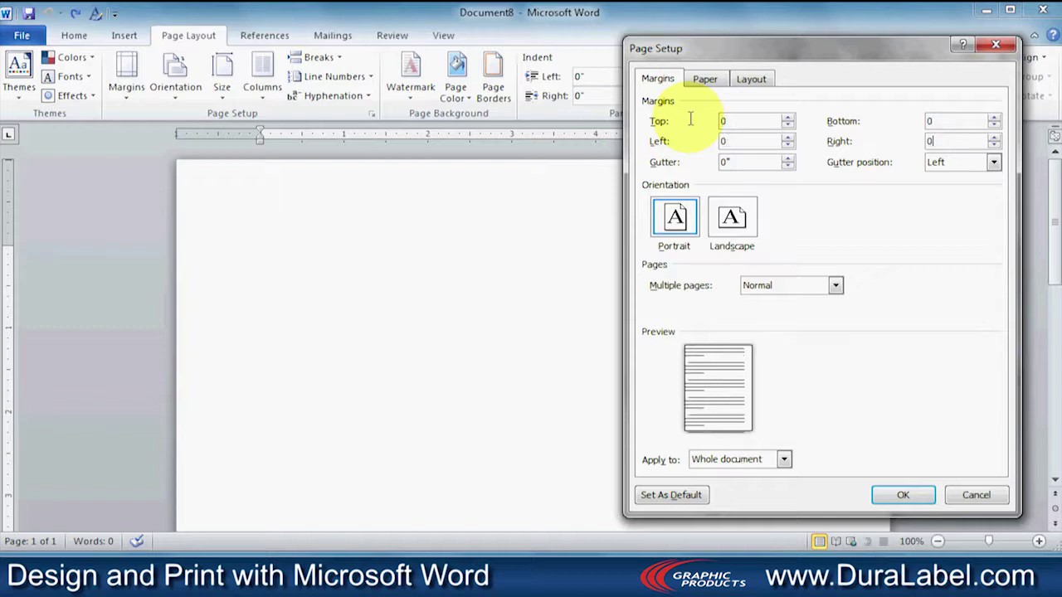
left_click(731, 217)
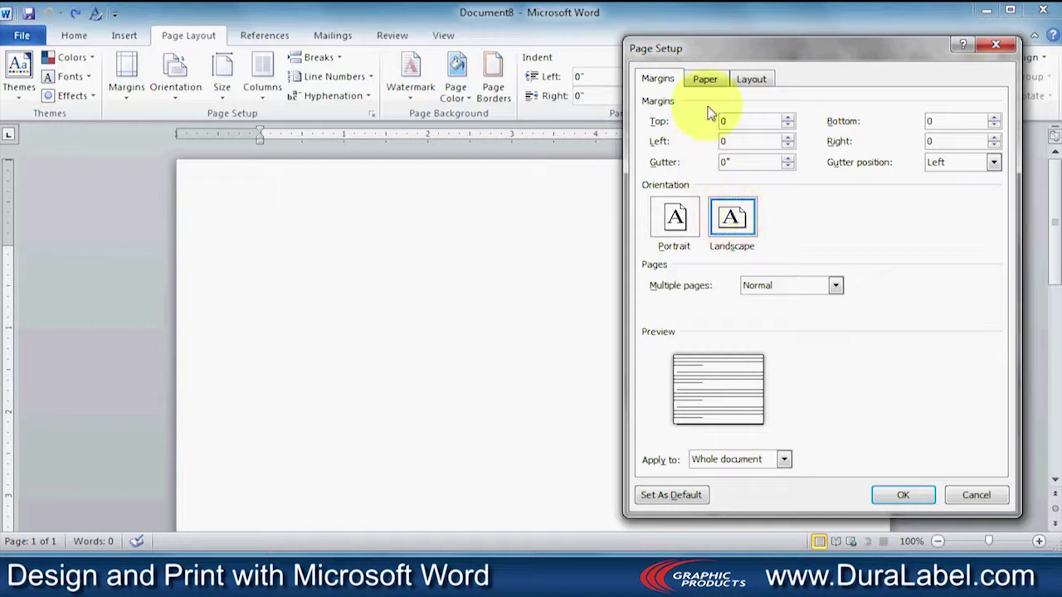
Set the paper size to 6 x 4 inches and keep the zero margins despite the warning
left_click(707, 81)
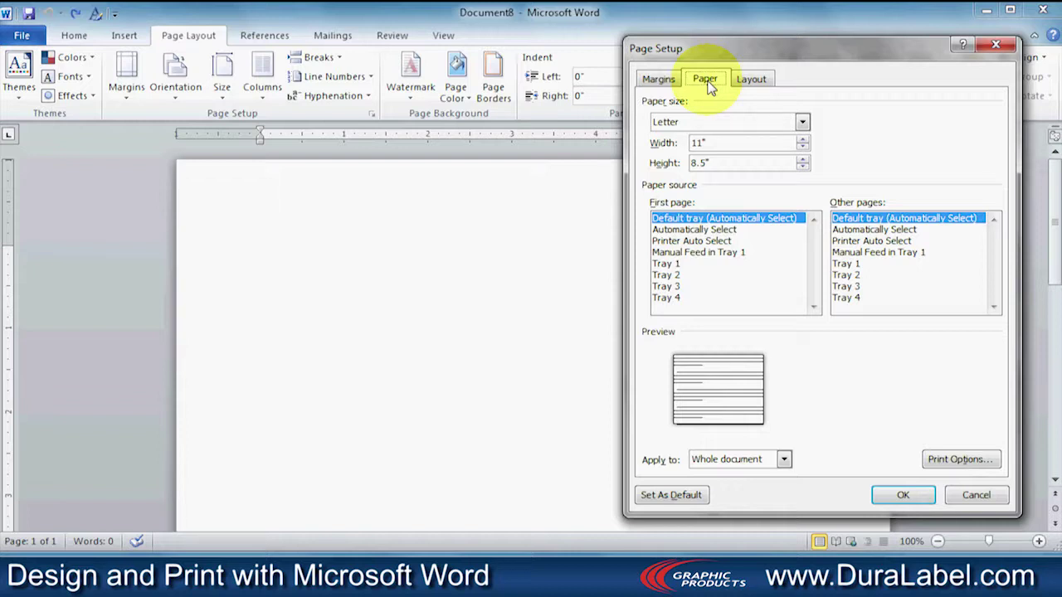
left_click_drag(722, 163, 641, 162)
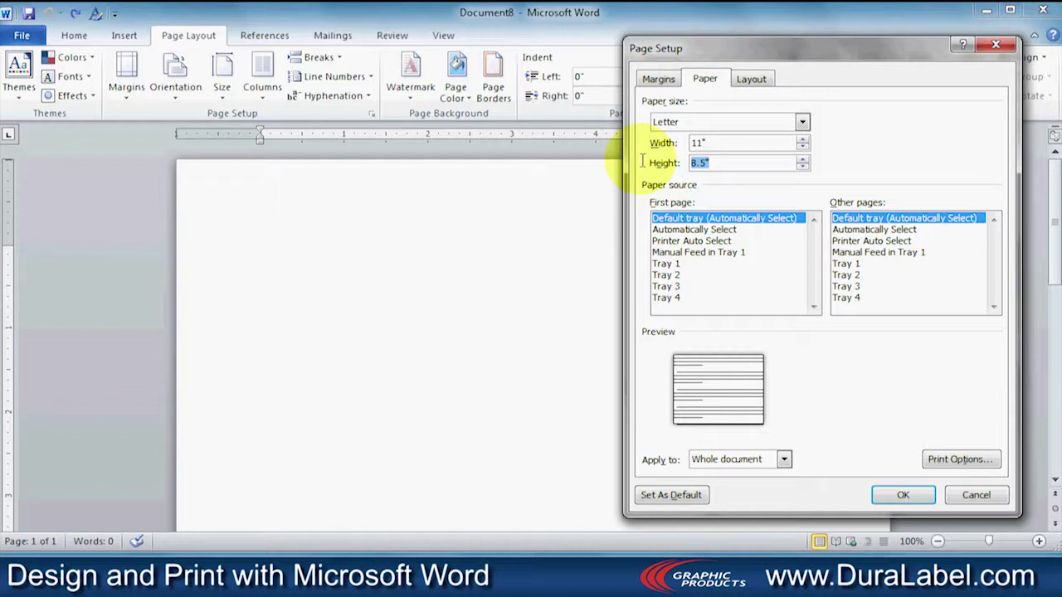
type("4")
key("shift+Tab")
type("6")
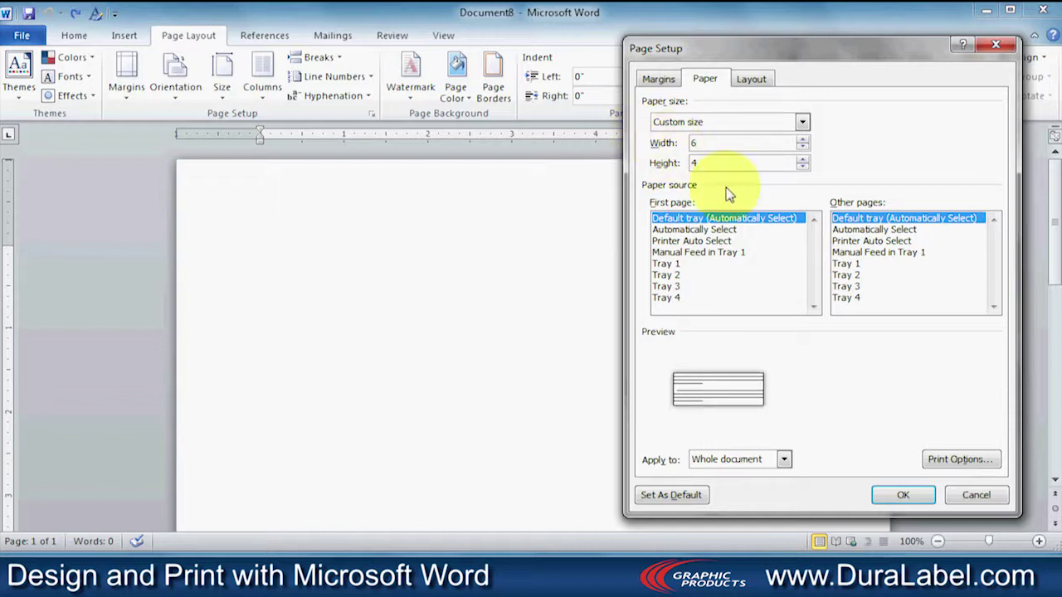
left_click(902, 496)
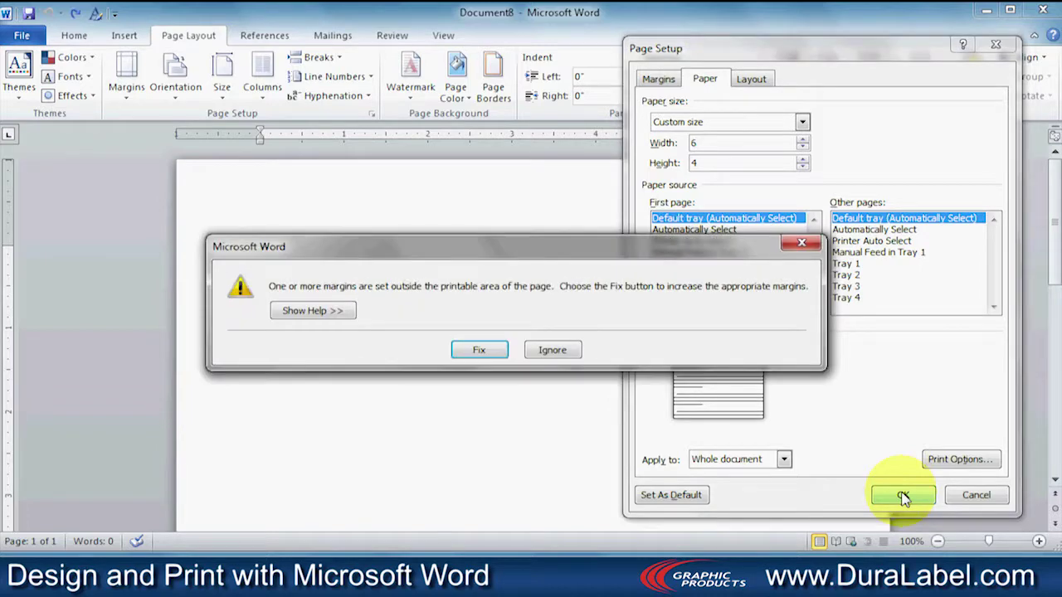
left_click(569, 350)
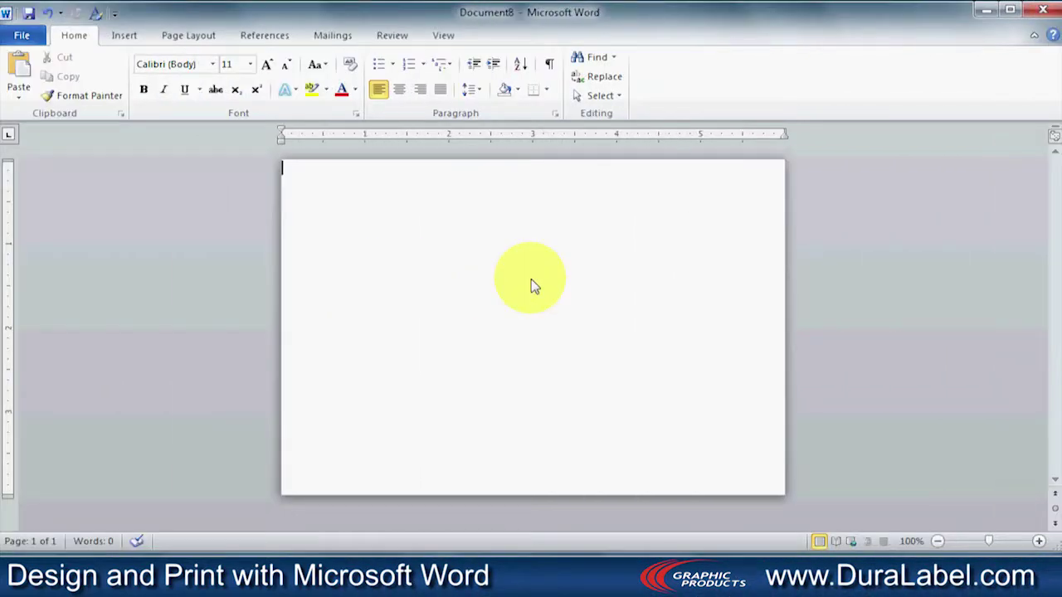
Insert a Simple Text Box at the top of the page reading 'OUT OF ORDER'
left_click(134, 43)
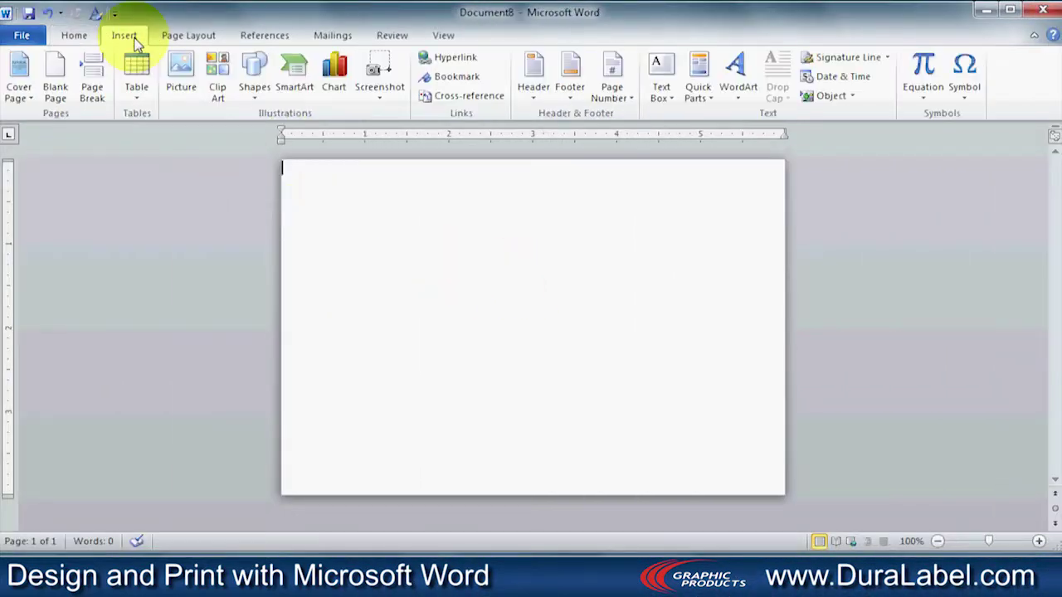
left_click(660, 93)
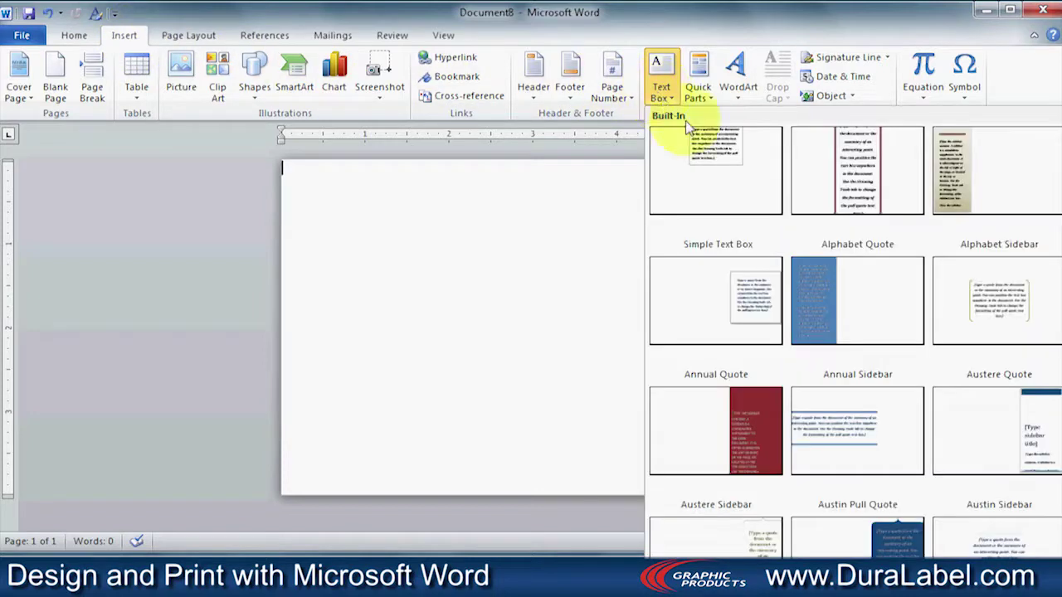
left_click(712, 159)
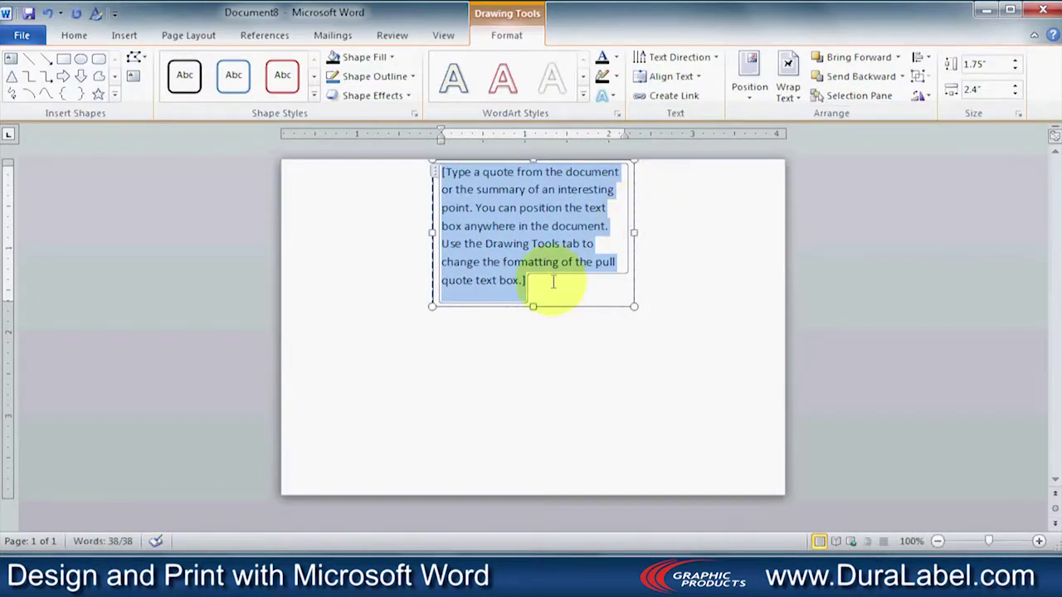
type("O")
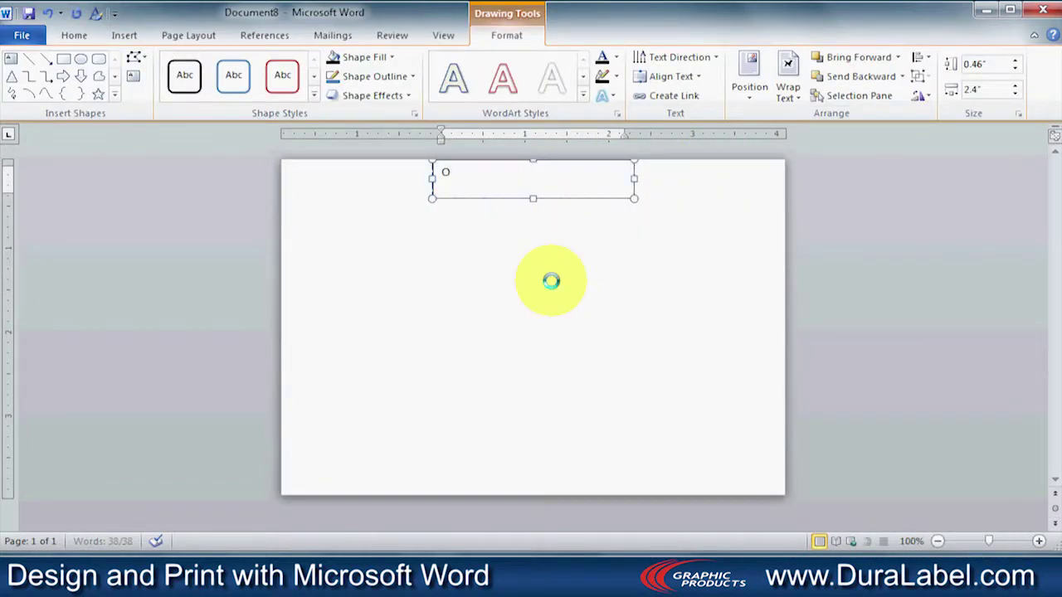
type("UT OF ORDER")
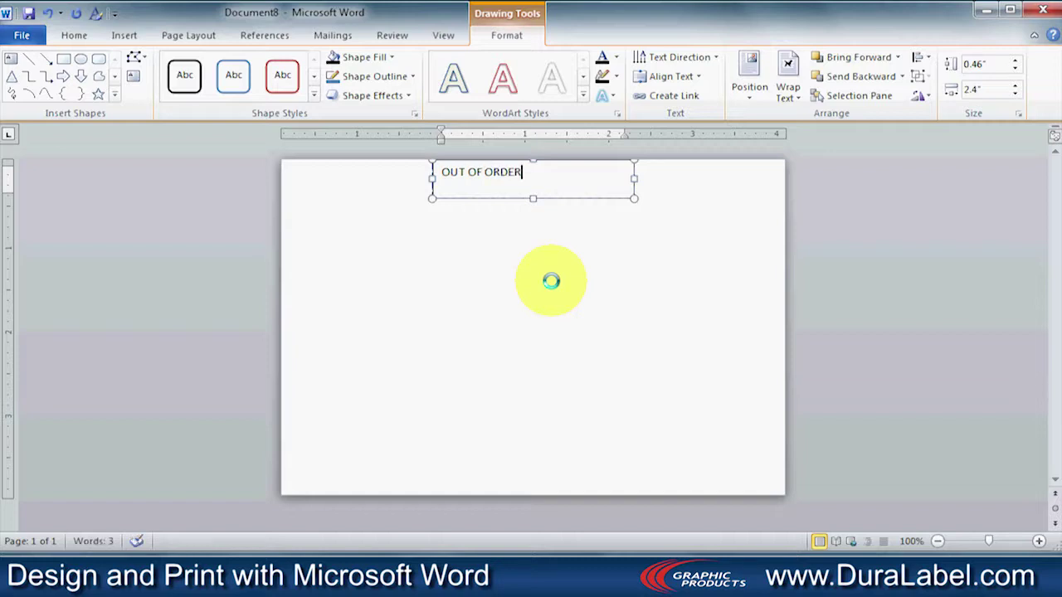
left_click(691, 246)
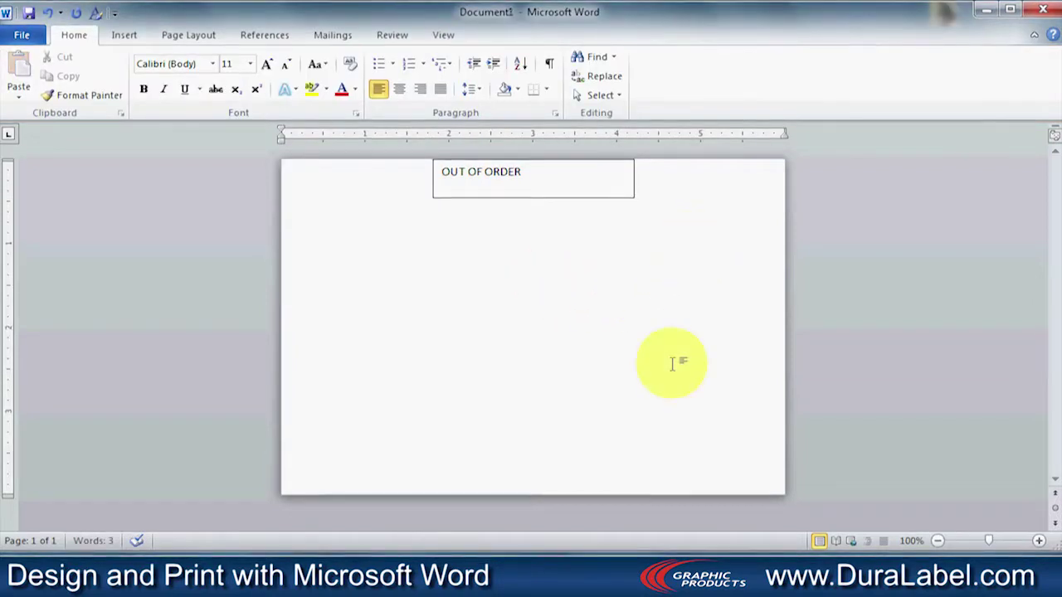
Format 'OUT OF ORDER' in Franklin Gothic Demi at 50 pt
left_click_drag(532, 177, 430, 173)
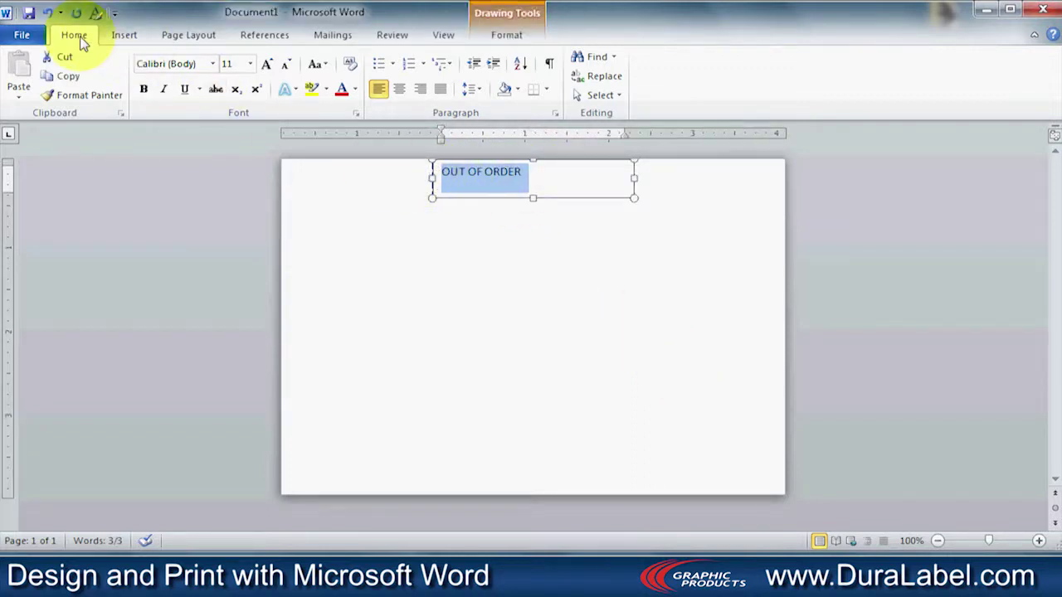
left_click(212, 64)
left_click(218, 163)
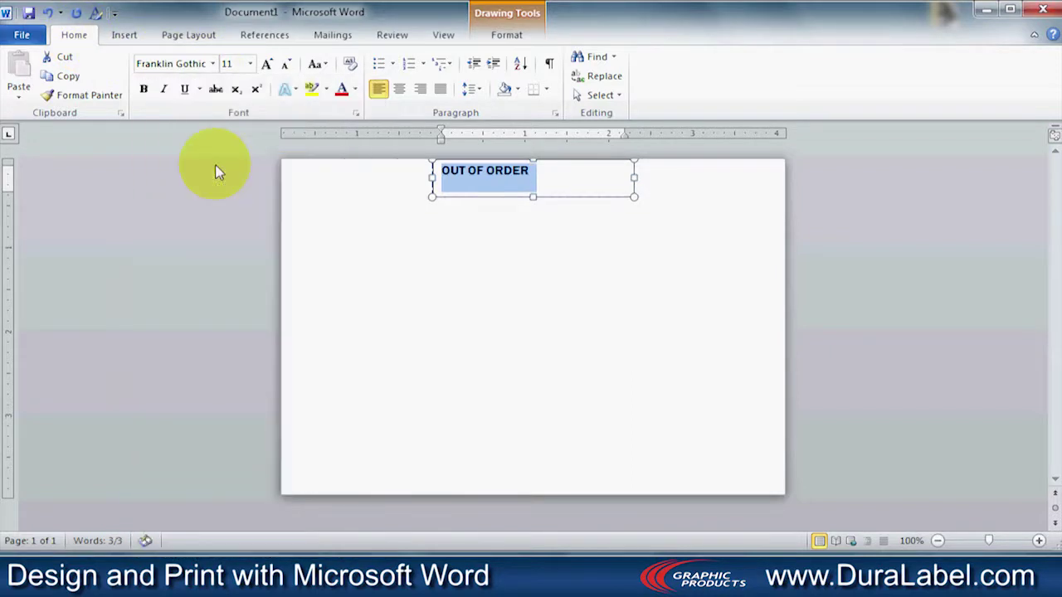
left_click(237, 63)
type("50")
key("Return")
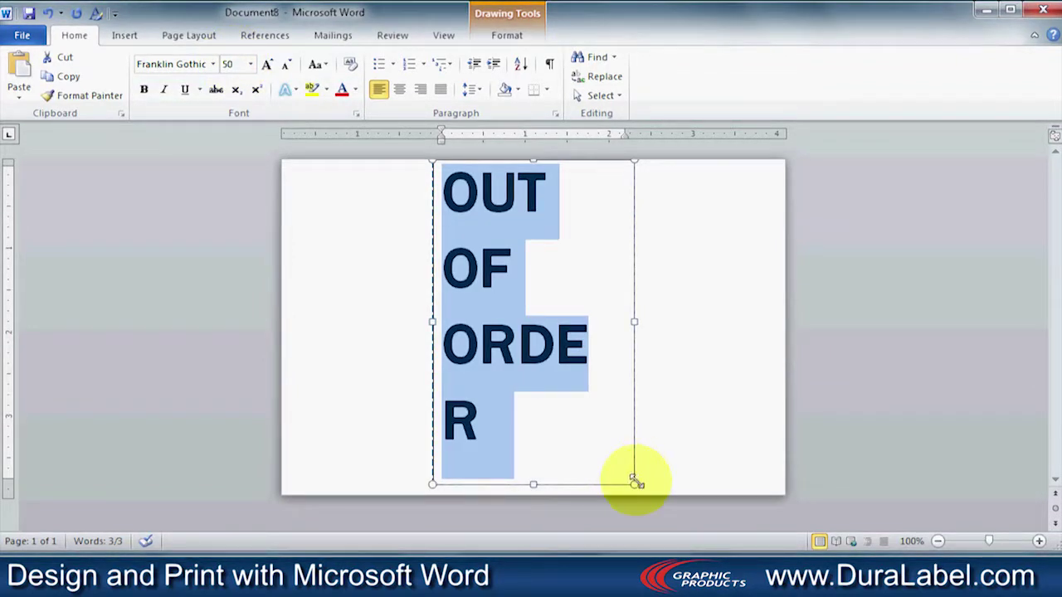
Stretch the text box so 'OUT OF ORDER' fits on one line and centre it
left_click(431, 162)
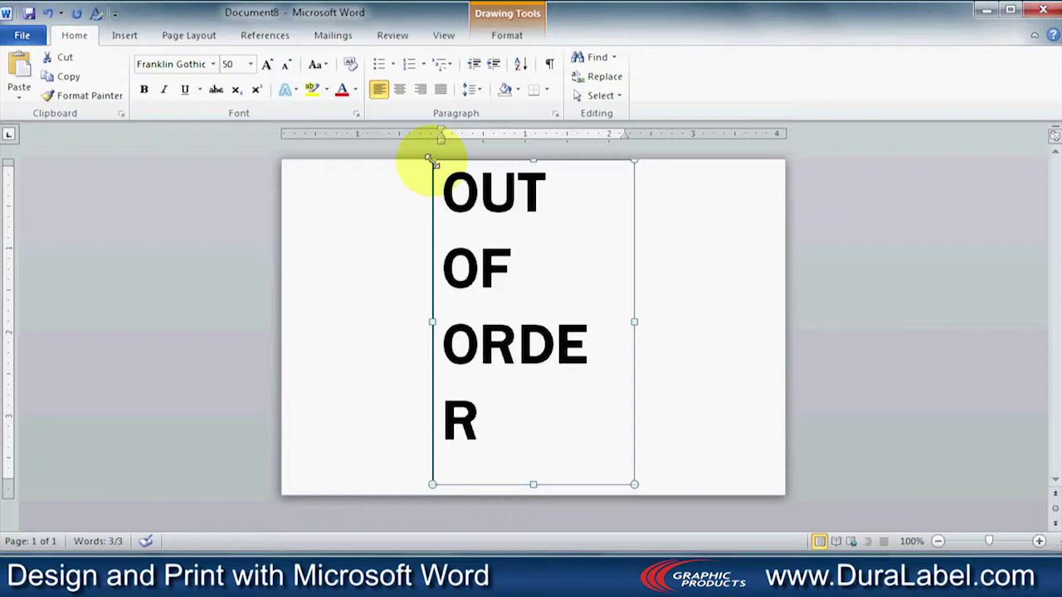
left_click_drag(431, 162, 262, 319)
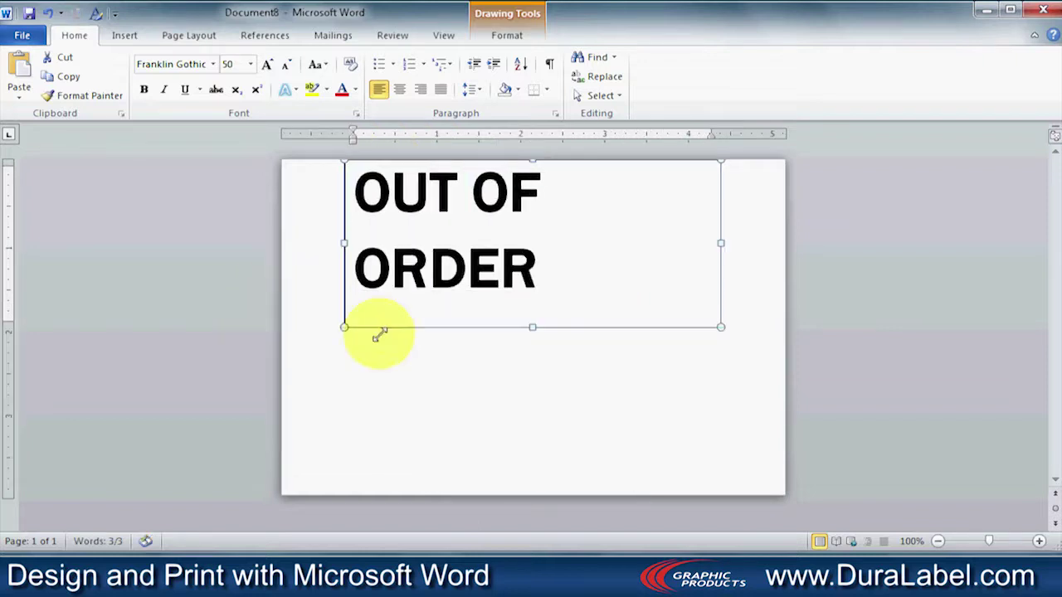
left_click_drag(720, 327, 845, 263)
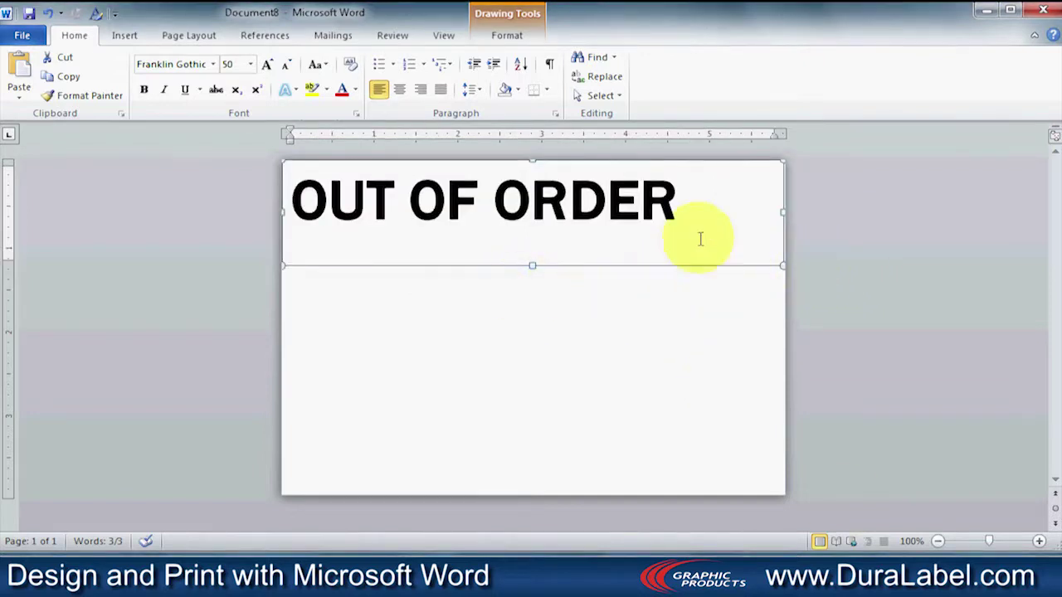
left_click_drag(698, 207, 320, 201)
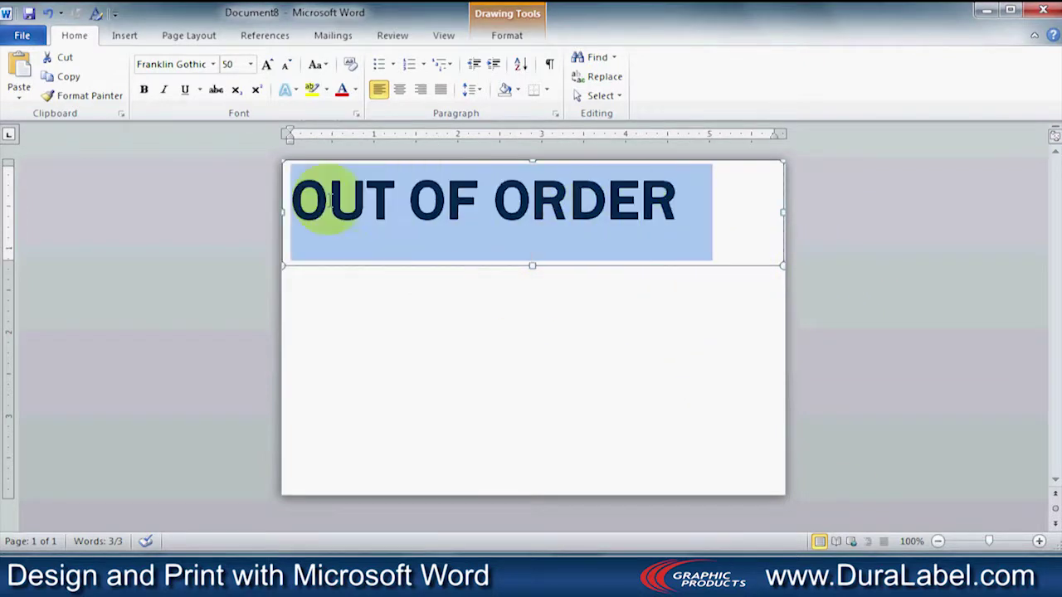
left_click(407, 95)
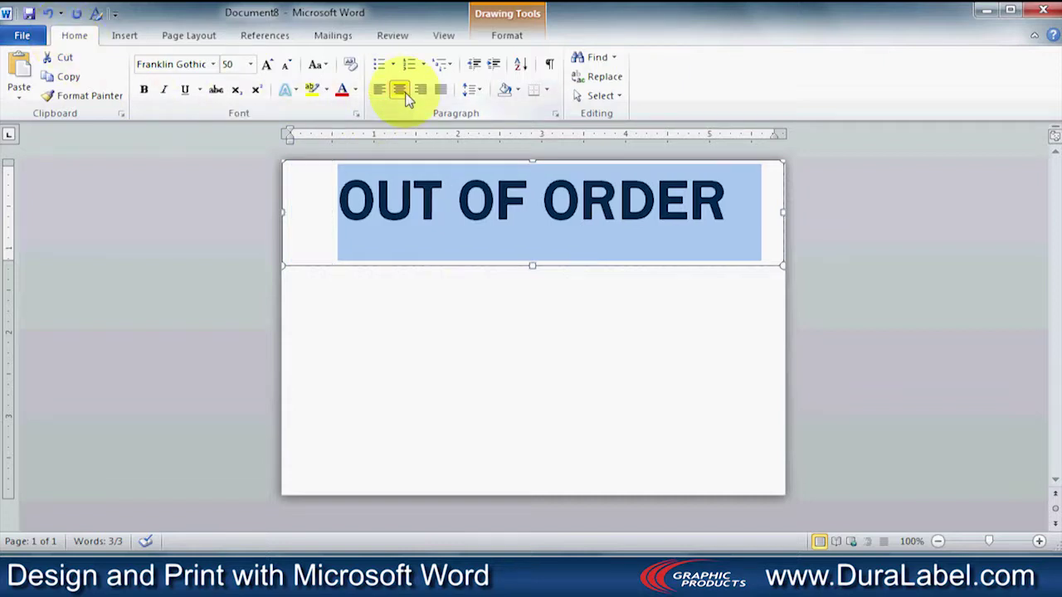
left_click(831, 297)
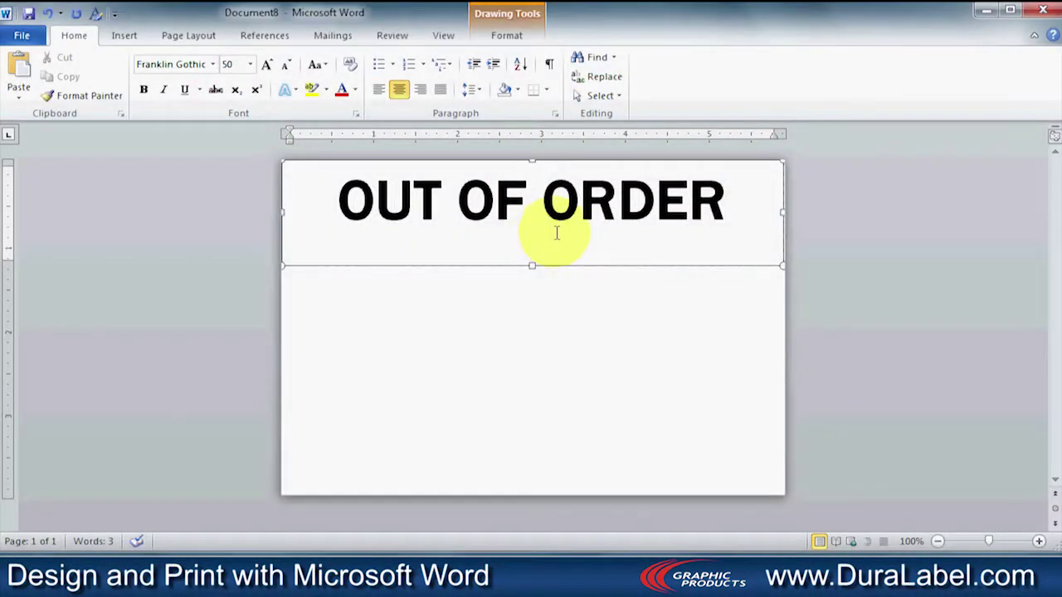
Give the OUT OF ORDER box a solid black fill and drag its bottom edge up to shorten it
left_click(556, 233)
left_click(510, 38)
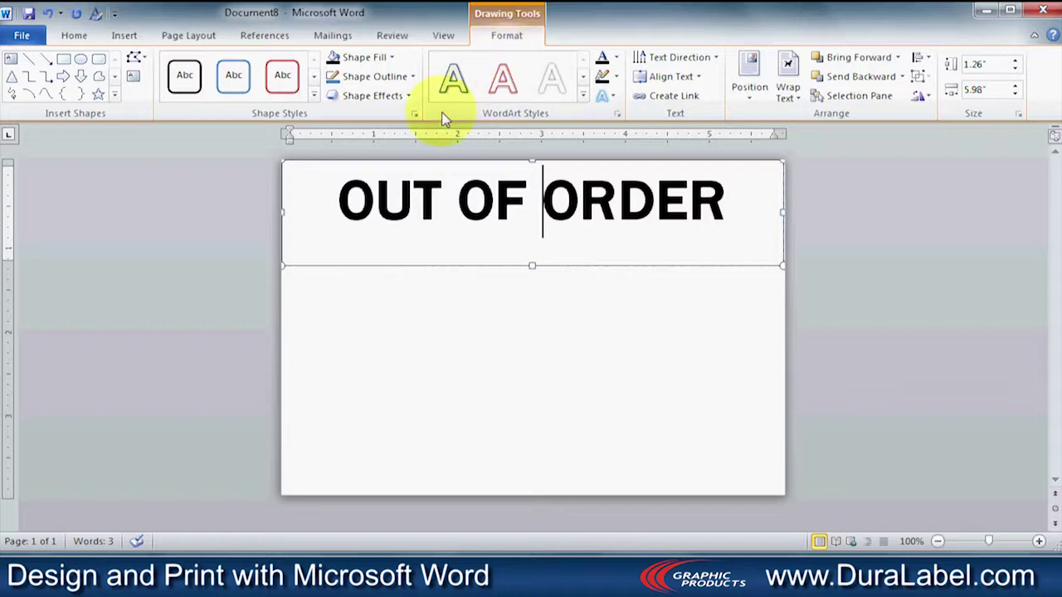
left_click(416, 116)
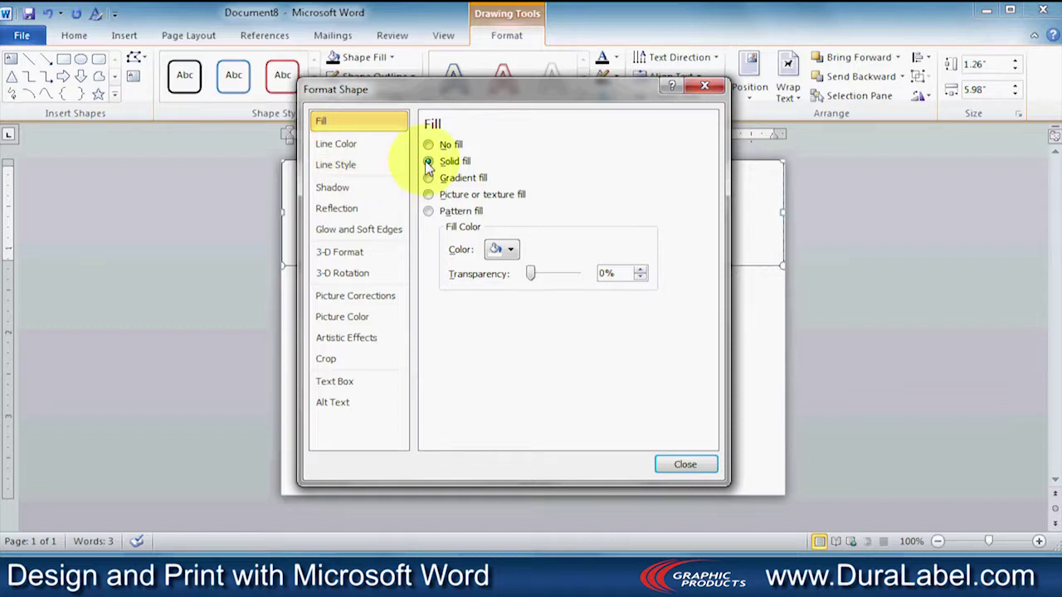
left_click(504, 249)
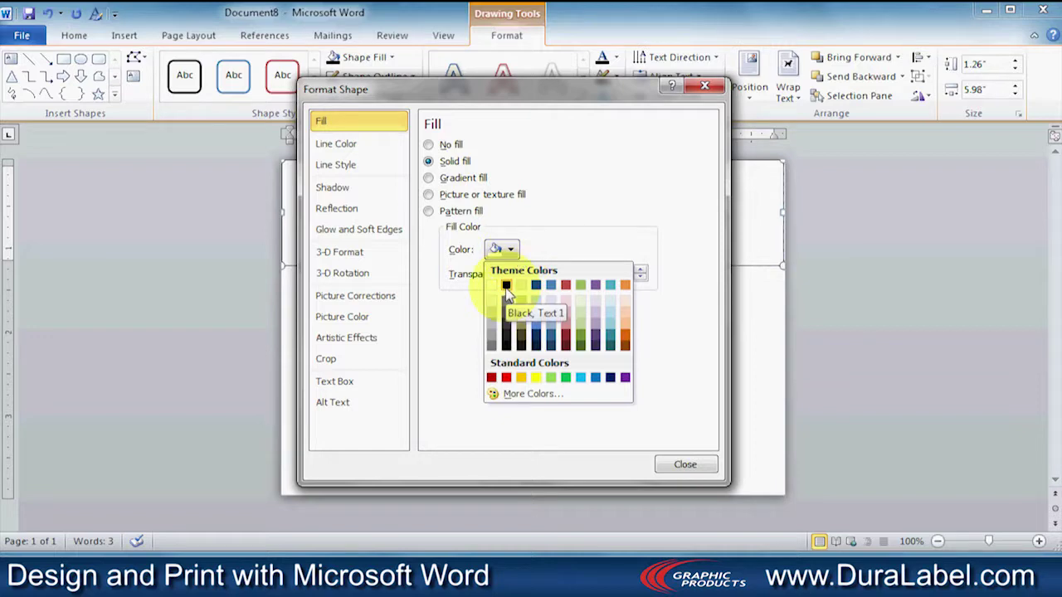
left_click(506, 289)
left_click_drag(532, 265, 531, 233)
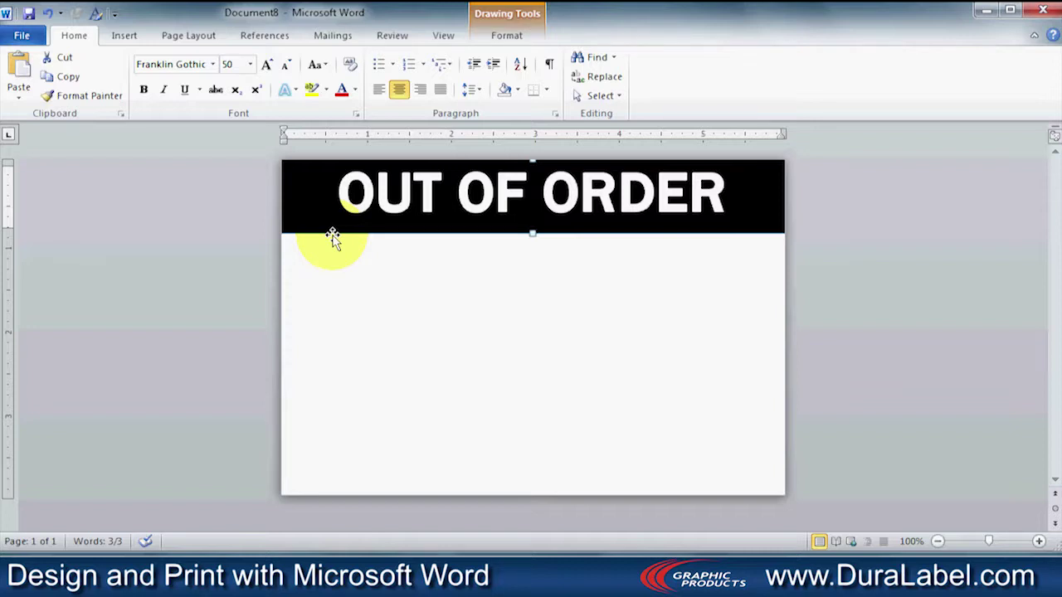
Nudge the black bar into place and add a Simple Text Box reading 'Use elevator down the hall'
mouse_move(332, 238)
left_mouse_down()
mouse_move(336, 434)
mouse_move(338, 235)
left_mouse_up()
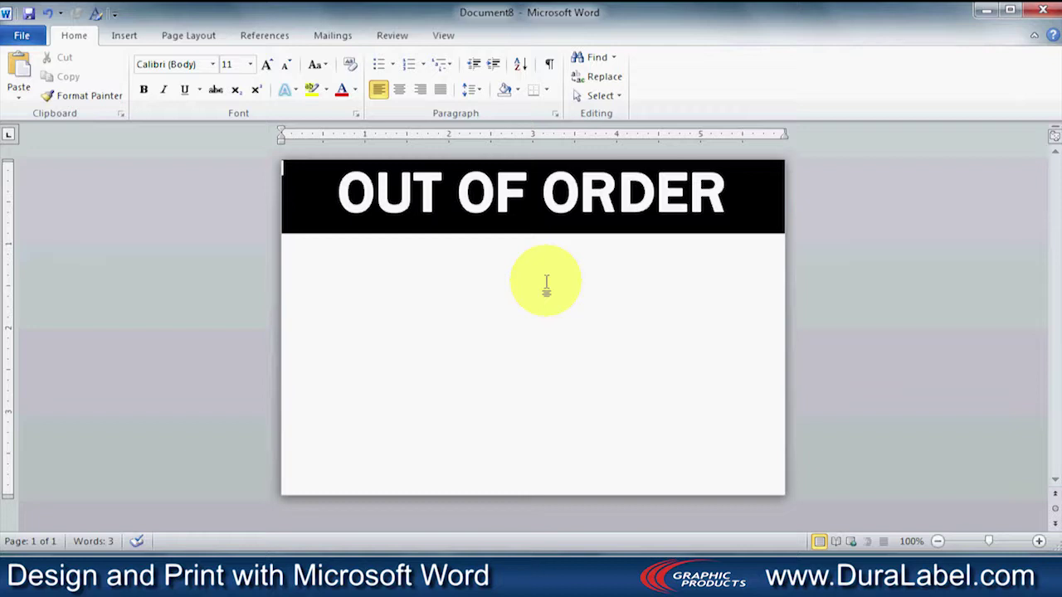
left_click(123, 35)
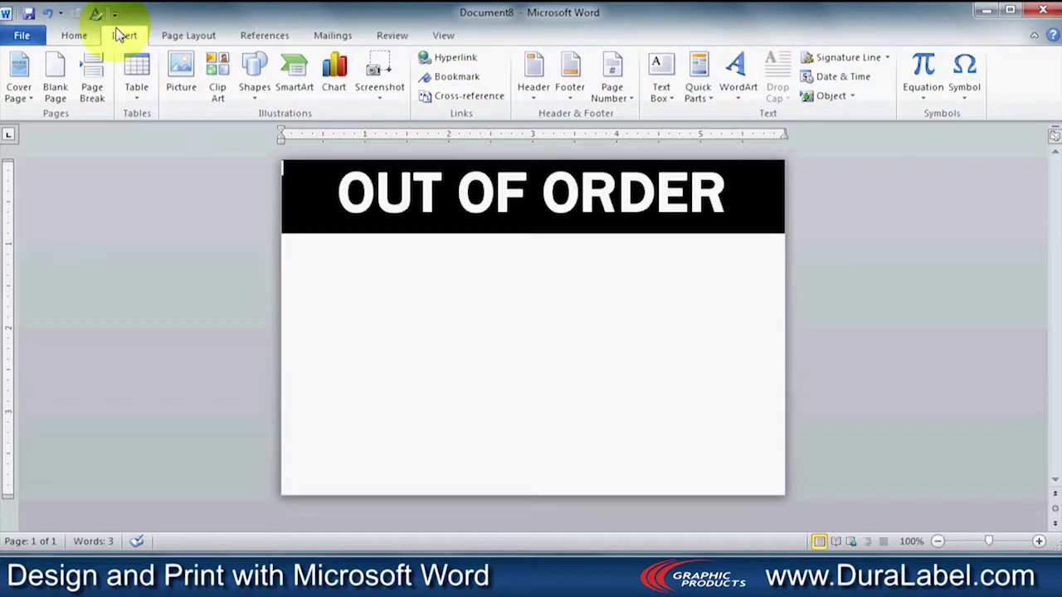
left_click(666, 97)
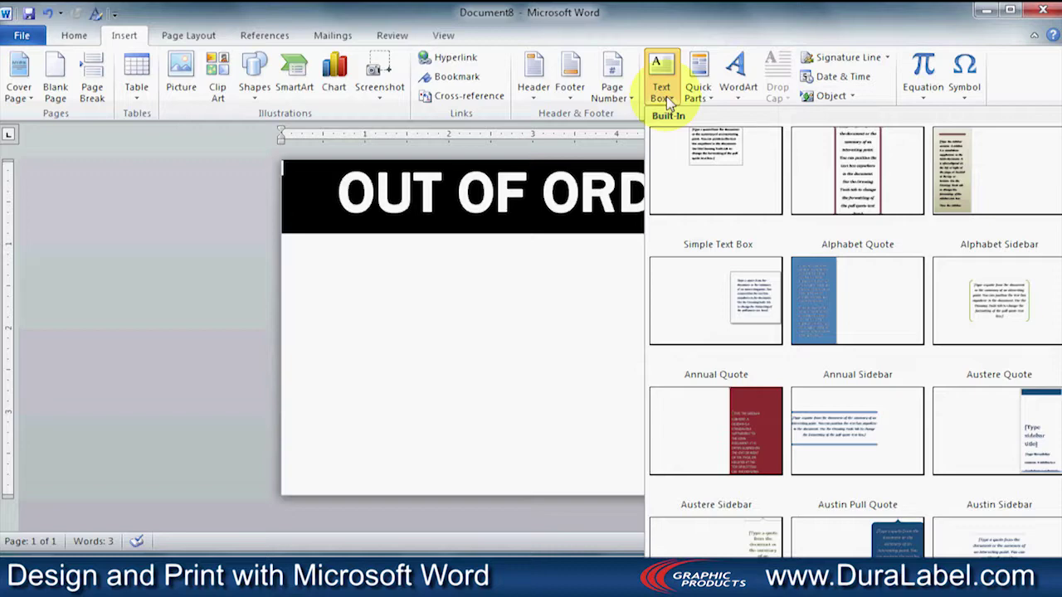
left_click(698, 156)
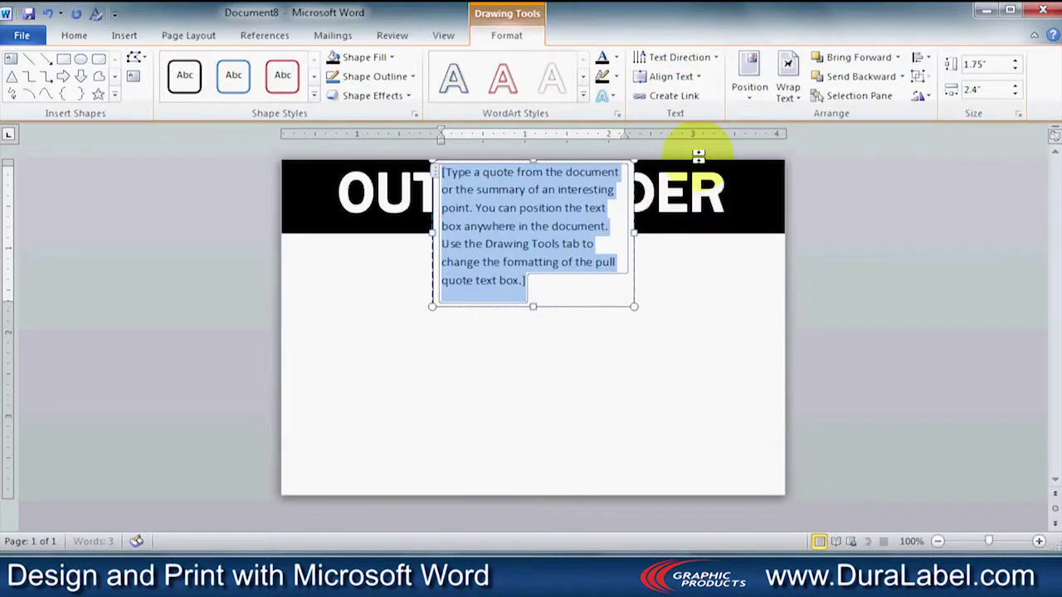
type("Use")
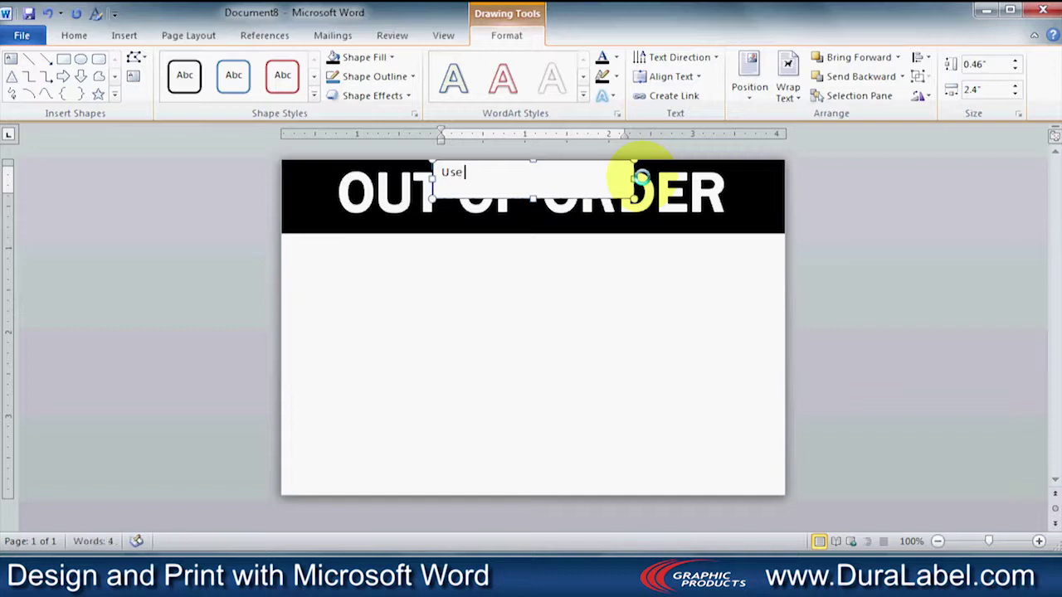
type(" elevator down the hall")
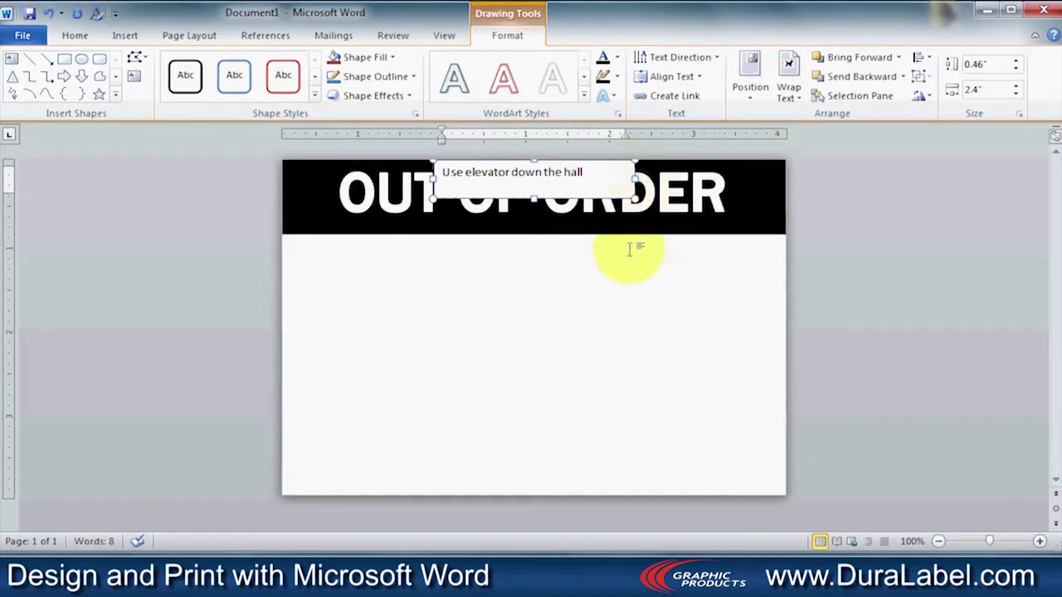
Format 'Use elevator down the hall' in Franklin Gothic Demi at 30 pt
left_click_drag(591, 172, 433, 171)
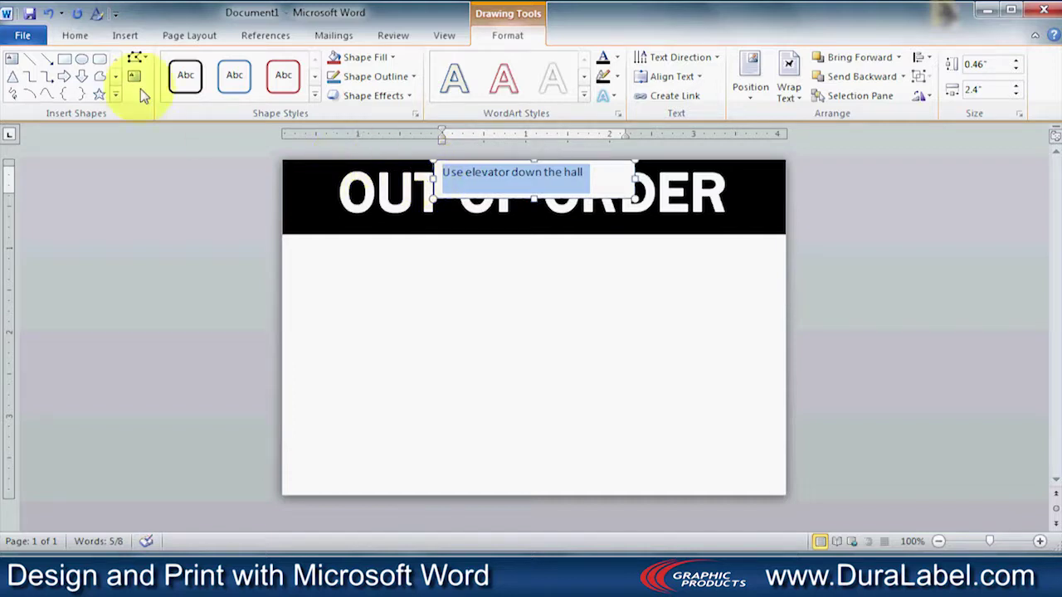
left_click(84, 41)
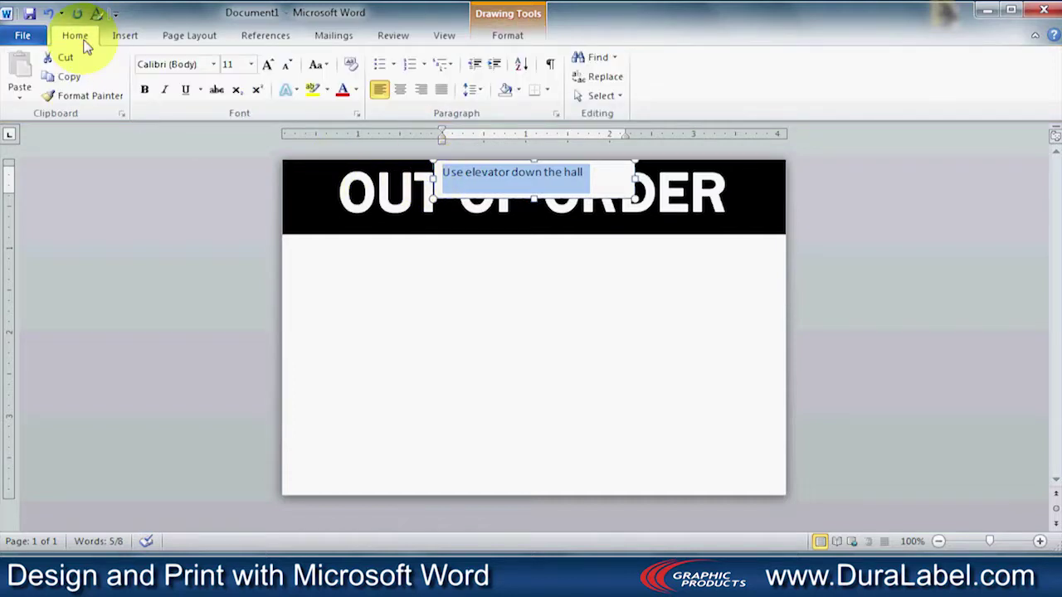
left_click(213, 64)
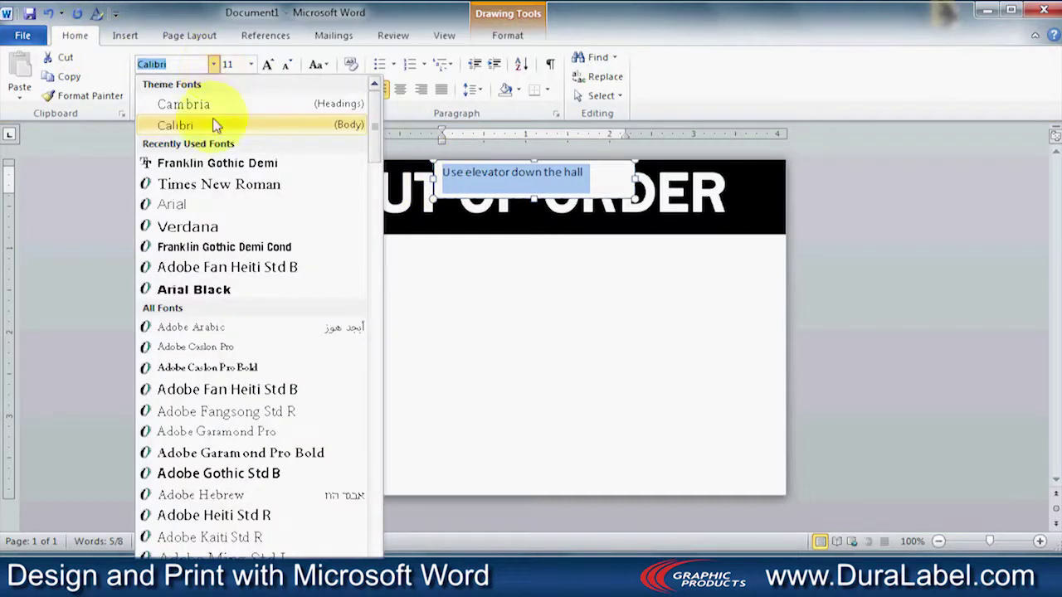
left_click(211, 166)
left_click(237, 66)
type("30")
key("Return")
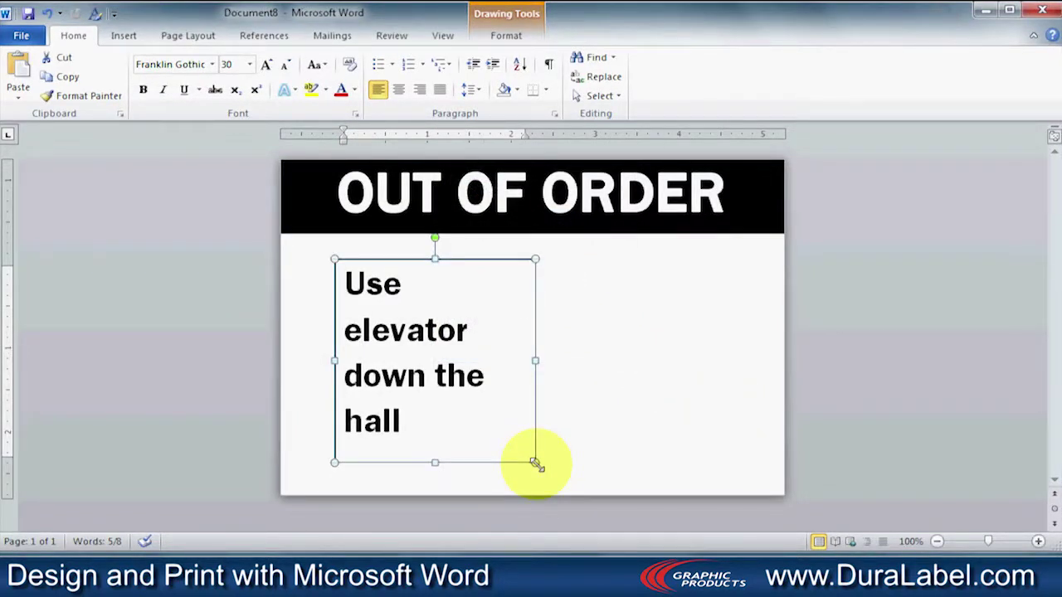
Resize the box so the text wraps onto two lines and centre it
left_click_drag(535, 463, 602, 365)
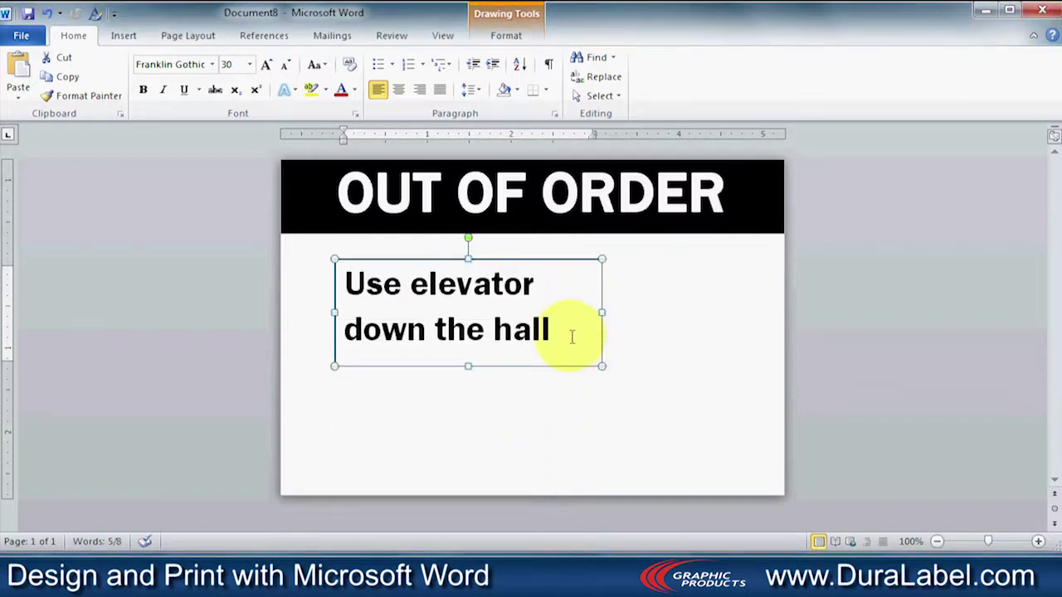
left_click_drag(569, 335, 320, 262)
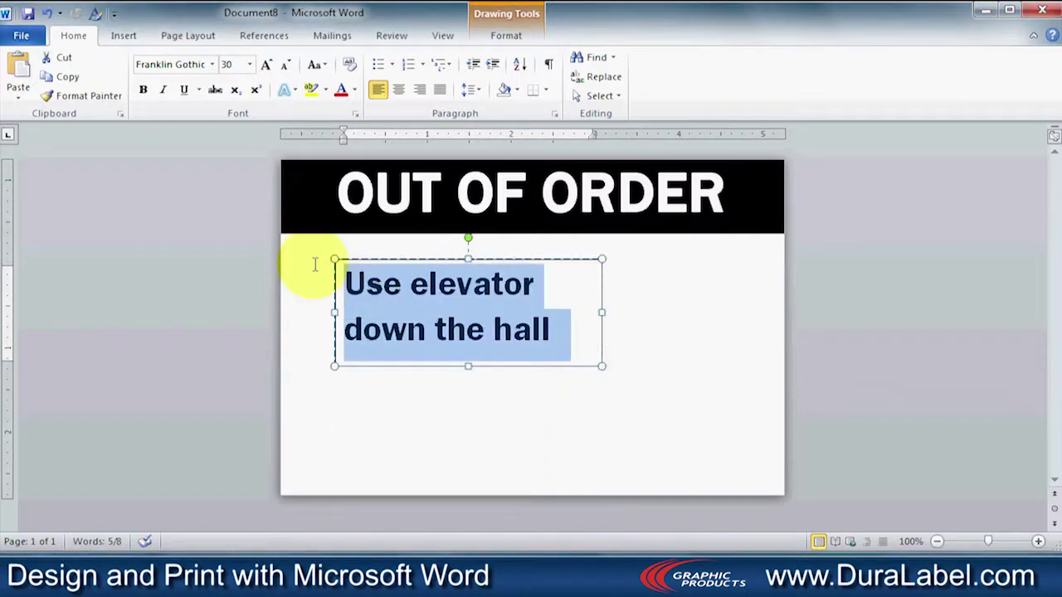
left_click(397, 95)
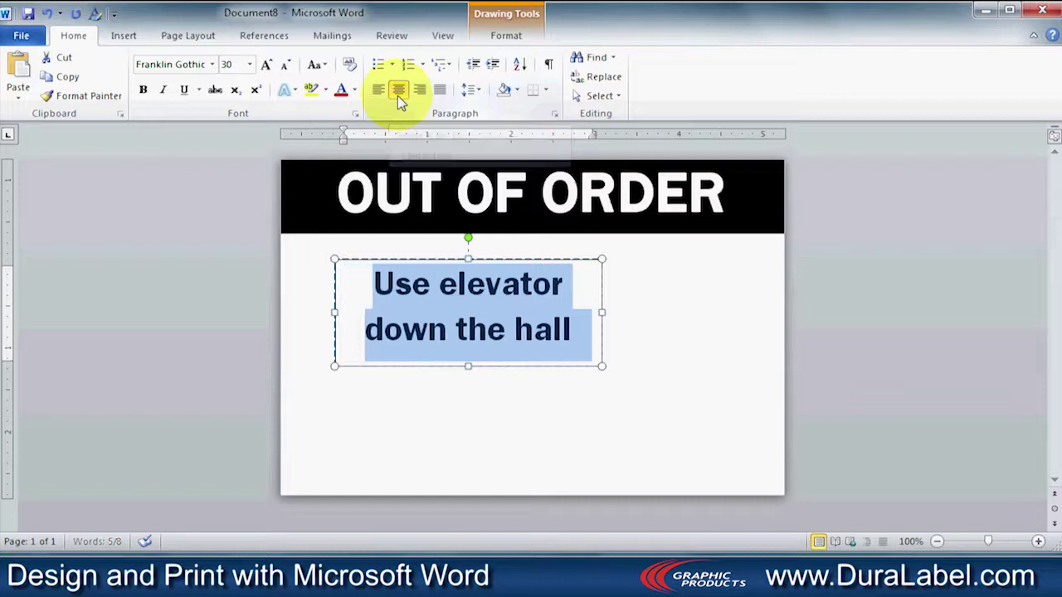
left_click(714, 426)
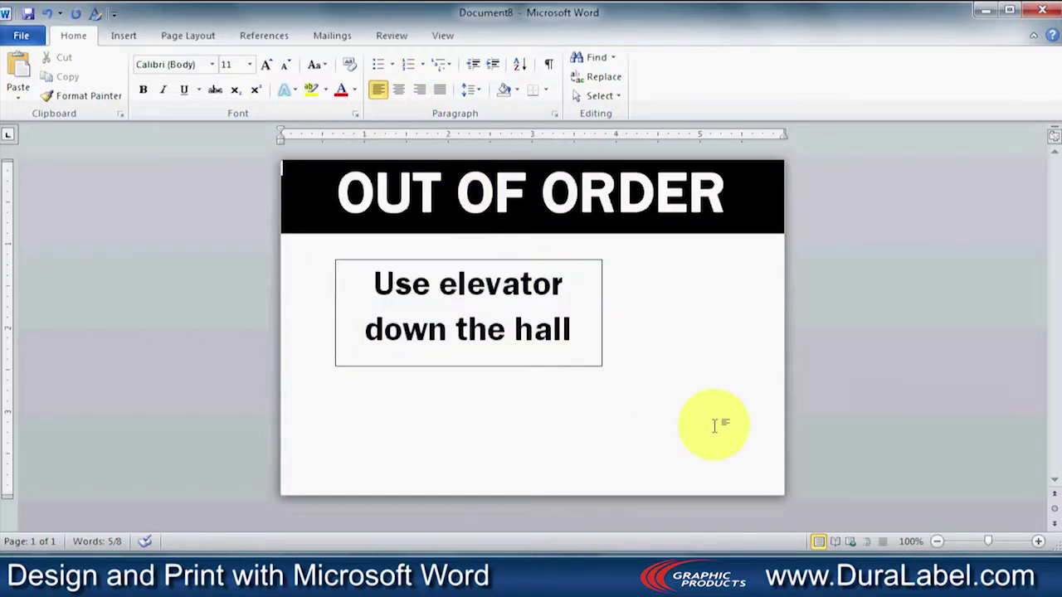
left_click(374, 285)
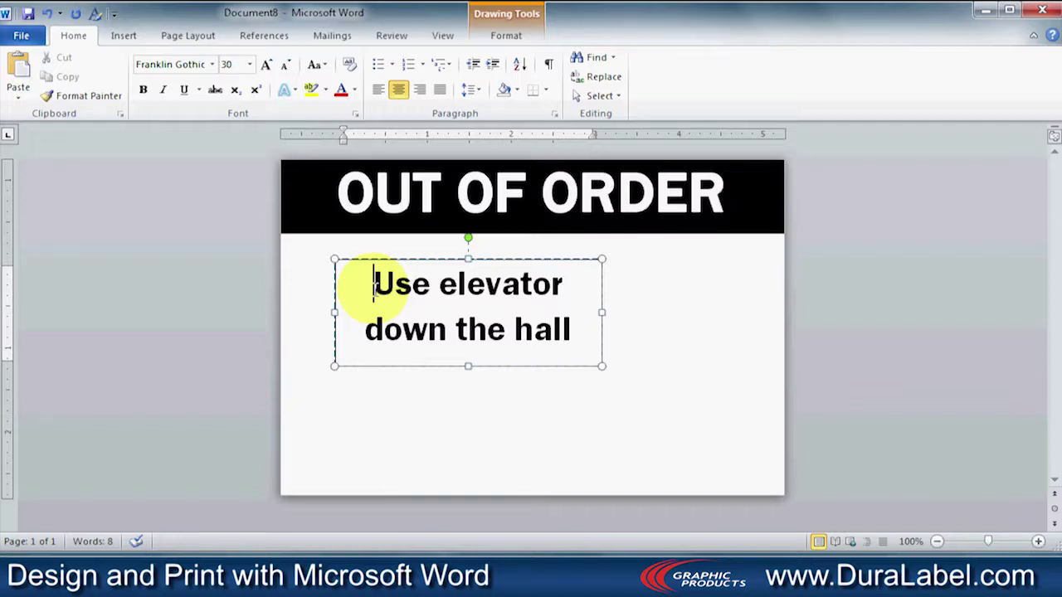
left_click(494, 44)
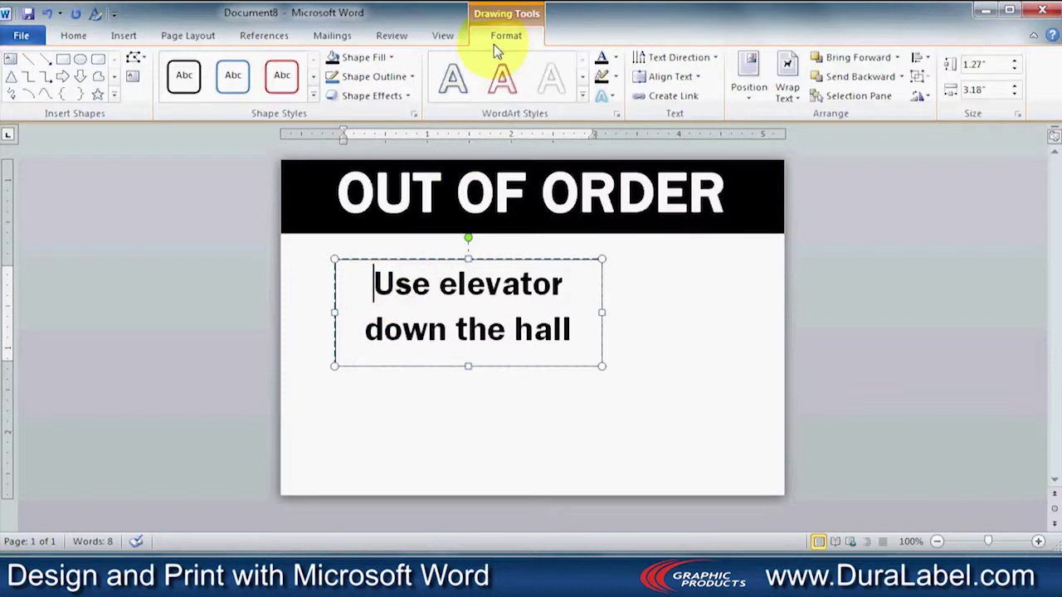
Set the text box outline to No line and move it lower and left beneath the black bar
left_click(412, 117)
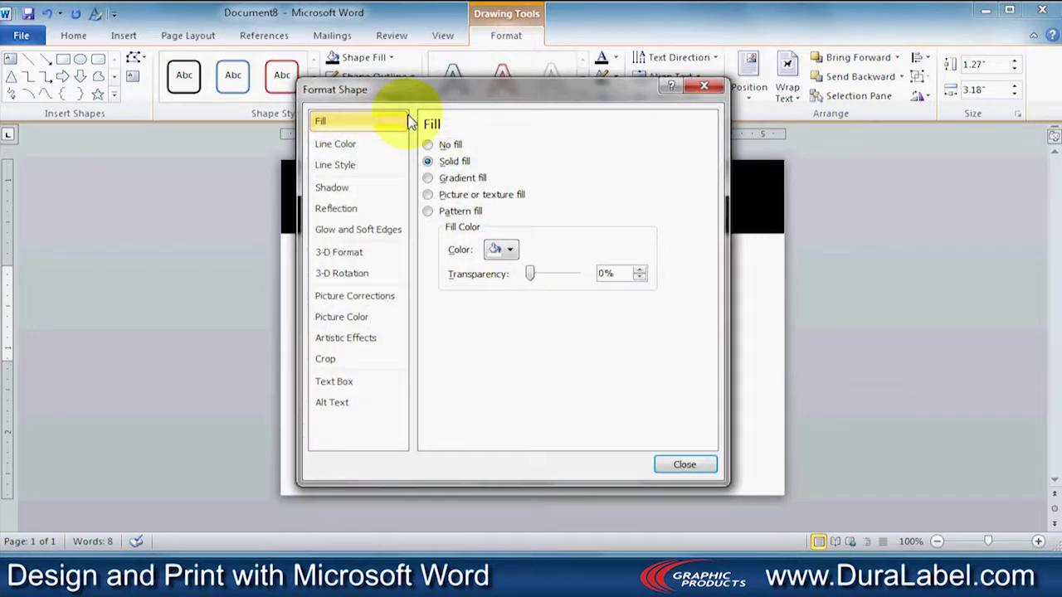
left_click(346, 146)
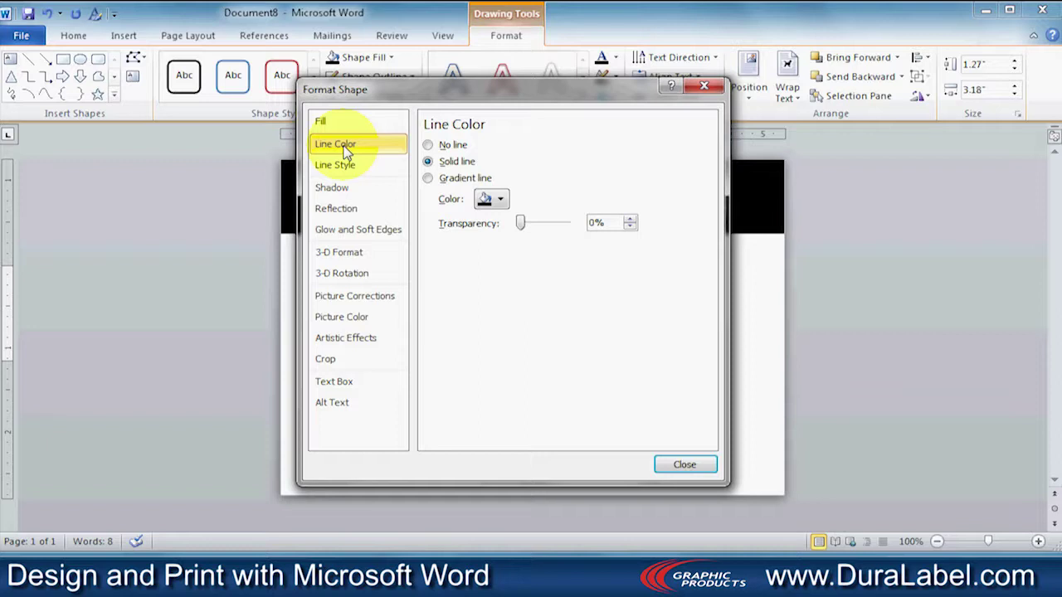
left_click(428, 146)
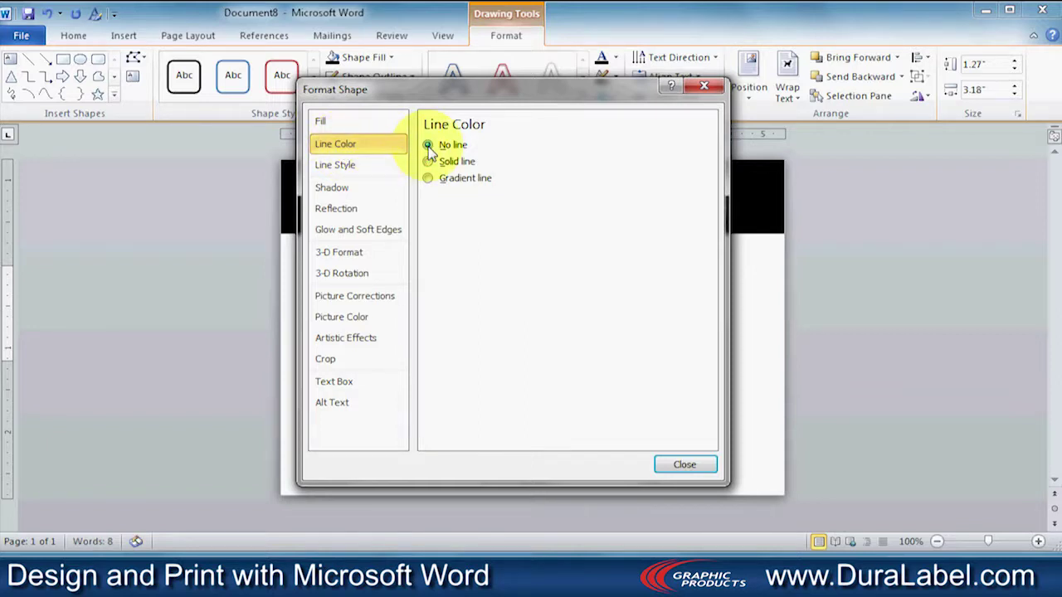
left_click(685, 464)
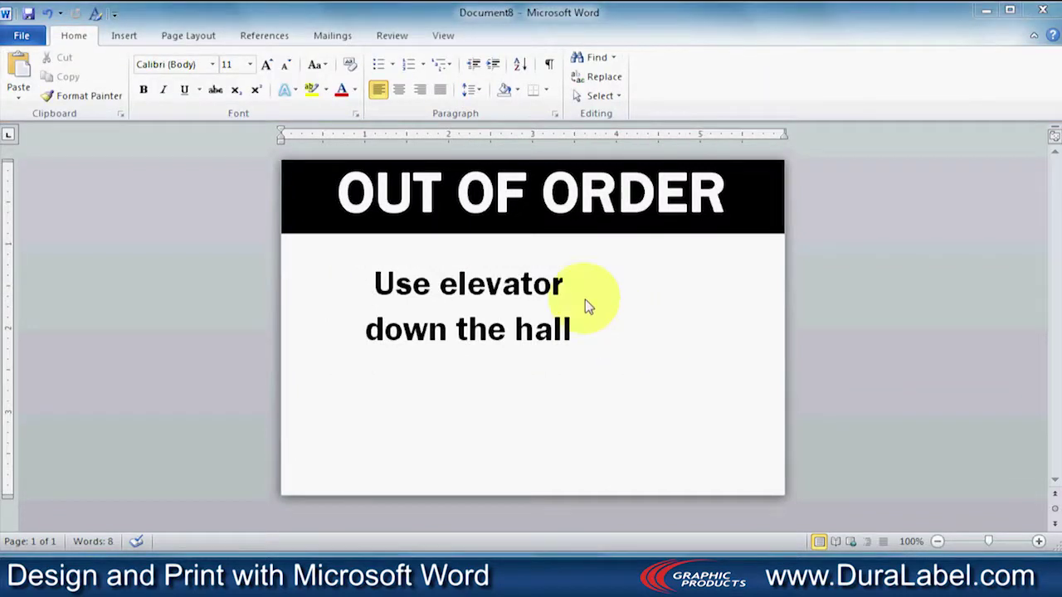
left_click(431, 284)
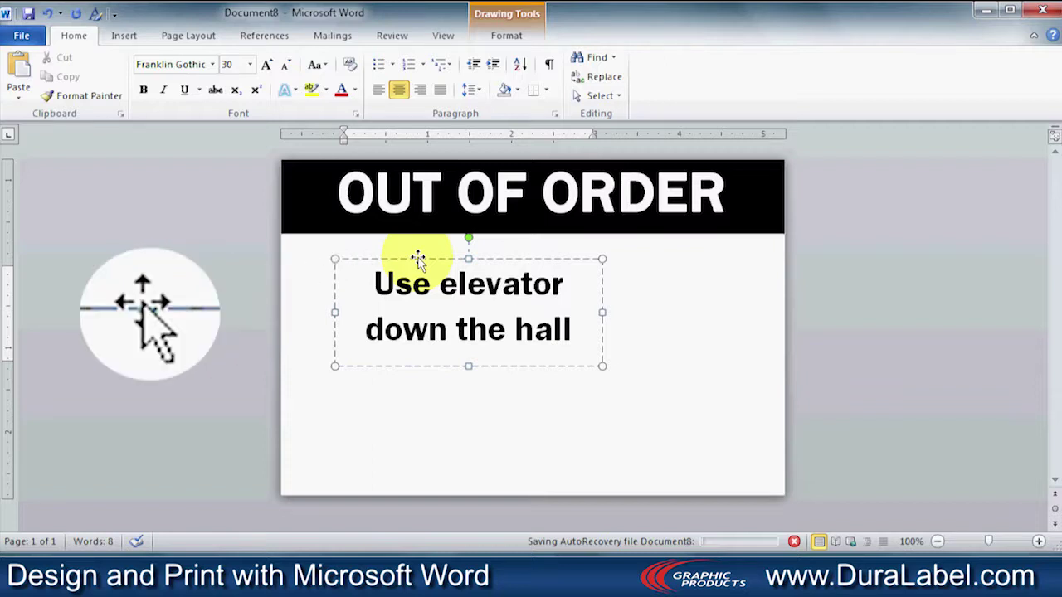
left_click_drag(418, 258, 393, 300)
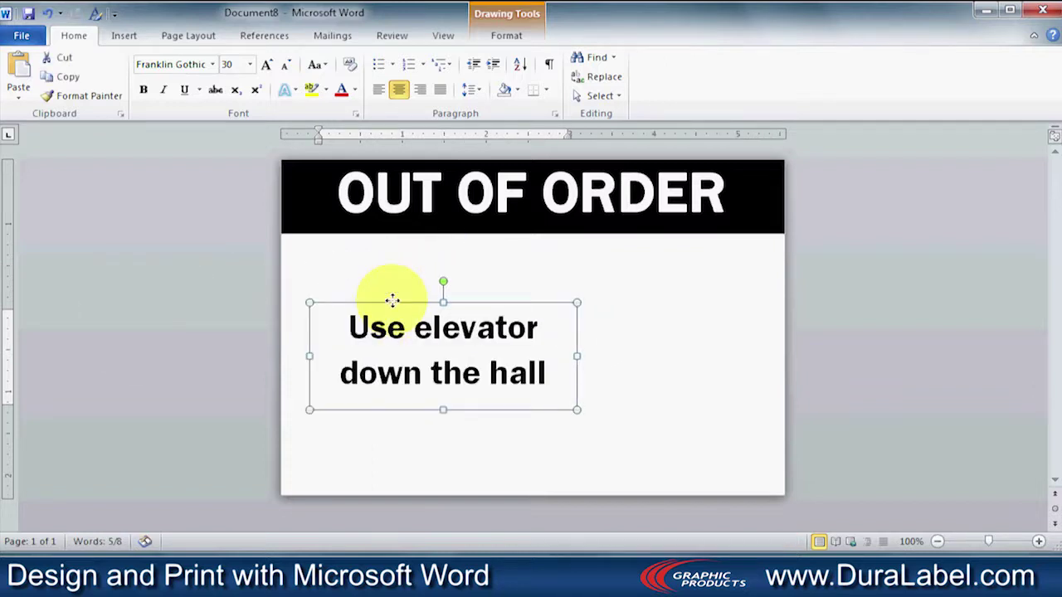
left_click(914, 319)
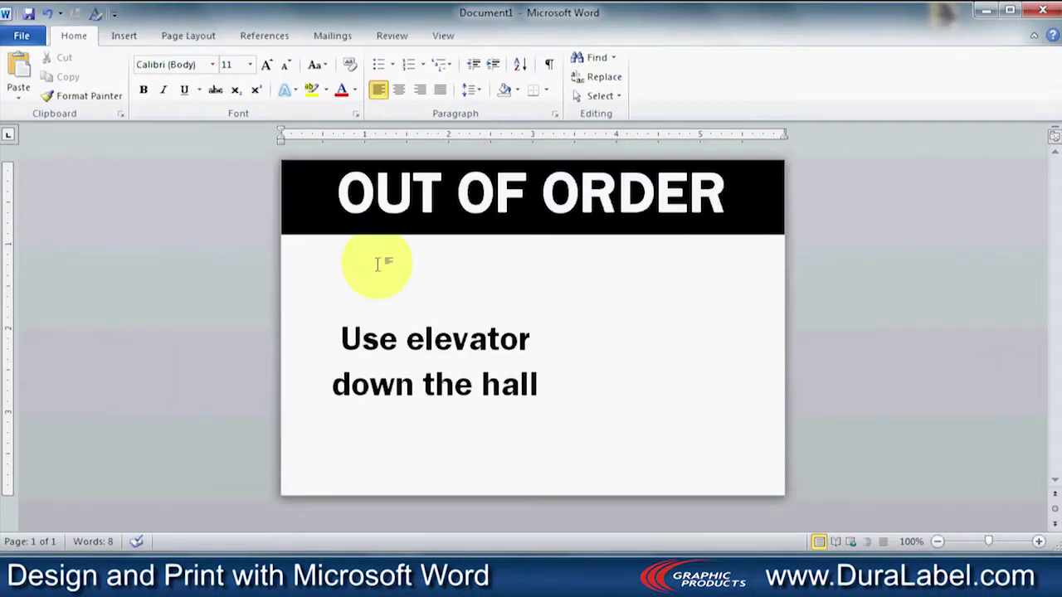
Insert the Arrow_Directional_A_Right picture into the sign
left_click(124, 37)
left_click(181, 73)
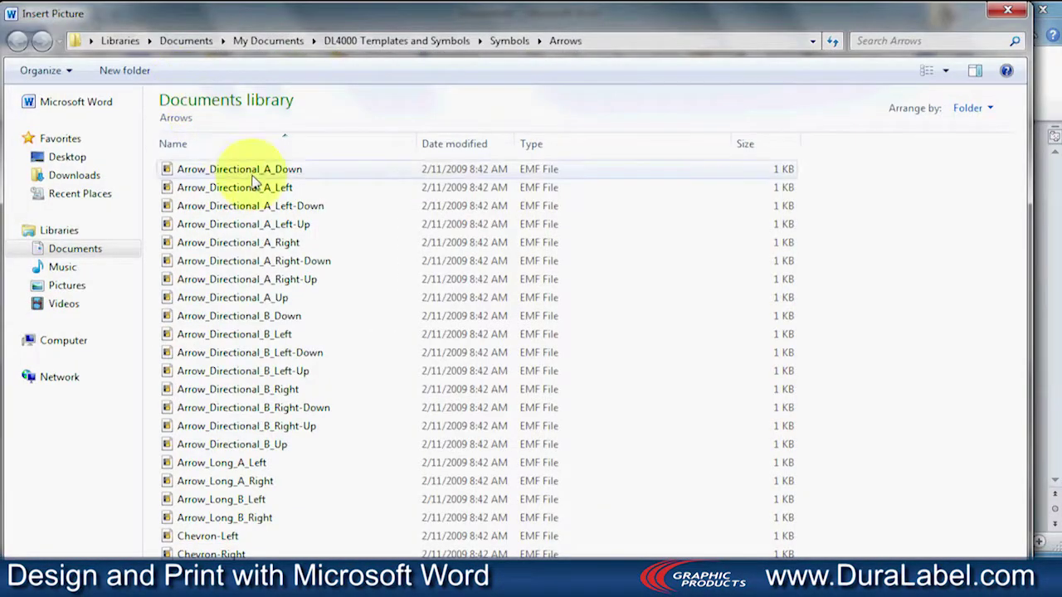
double_click(279, 244)
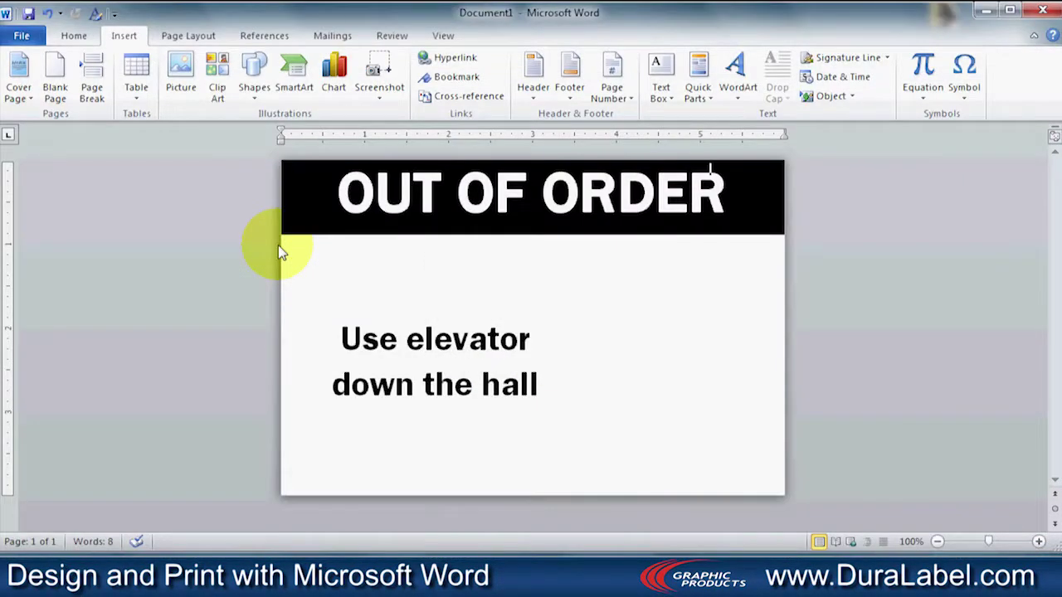
left_click(727, 444)
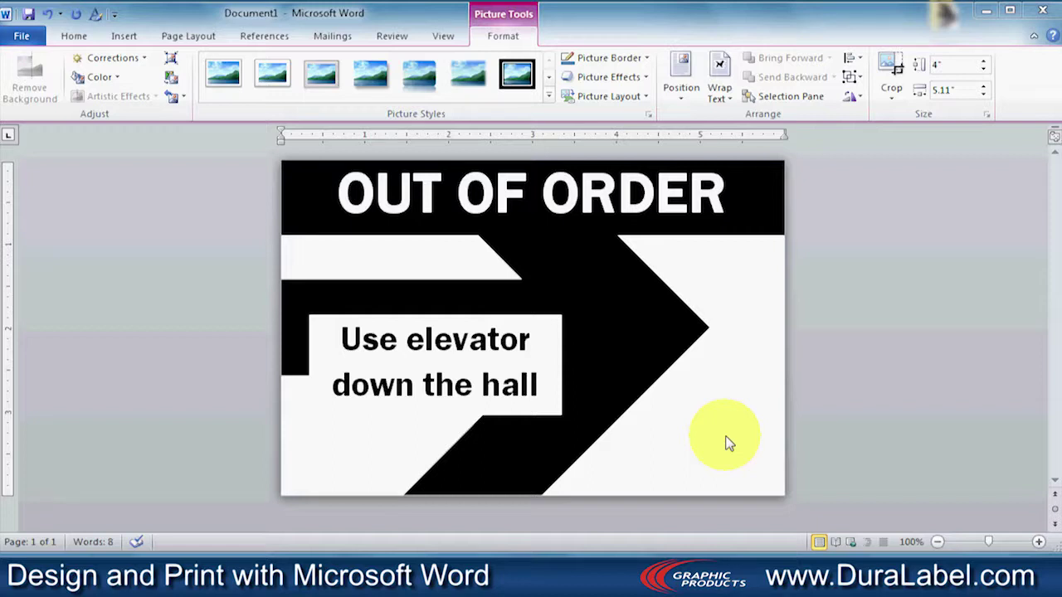
Set the arrow's wrapping to Tight, shrink it, and place it right of the text
left_click(626, 365)
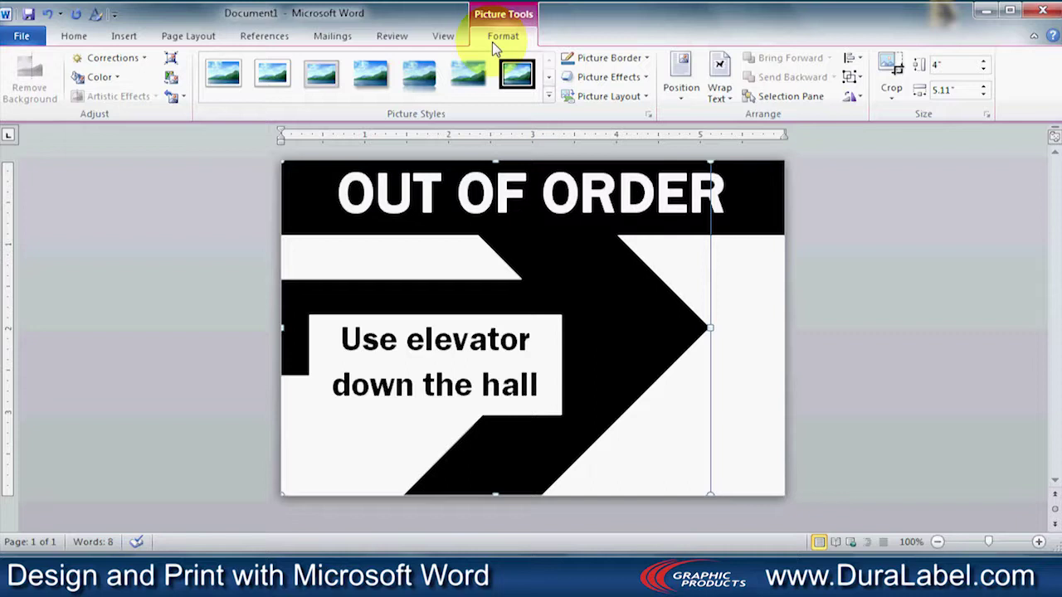
left_click(719, 83)
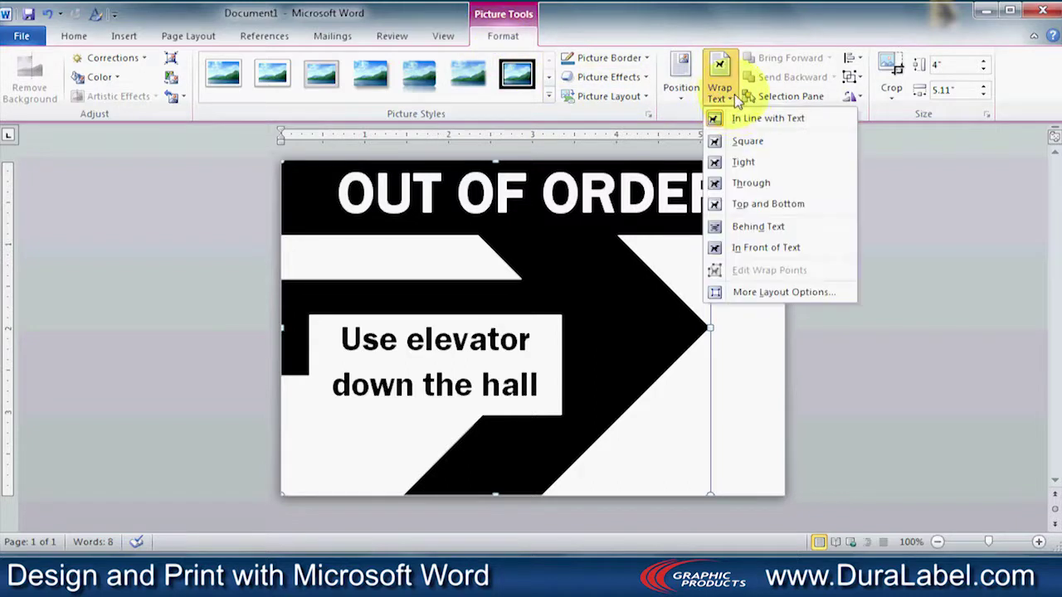
left_click(757, 162)
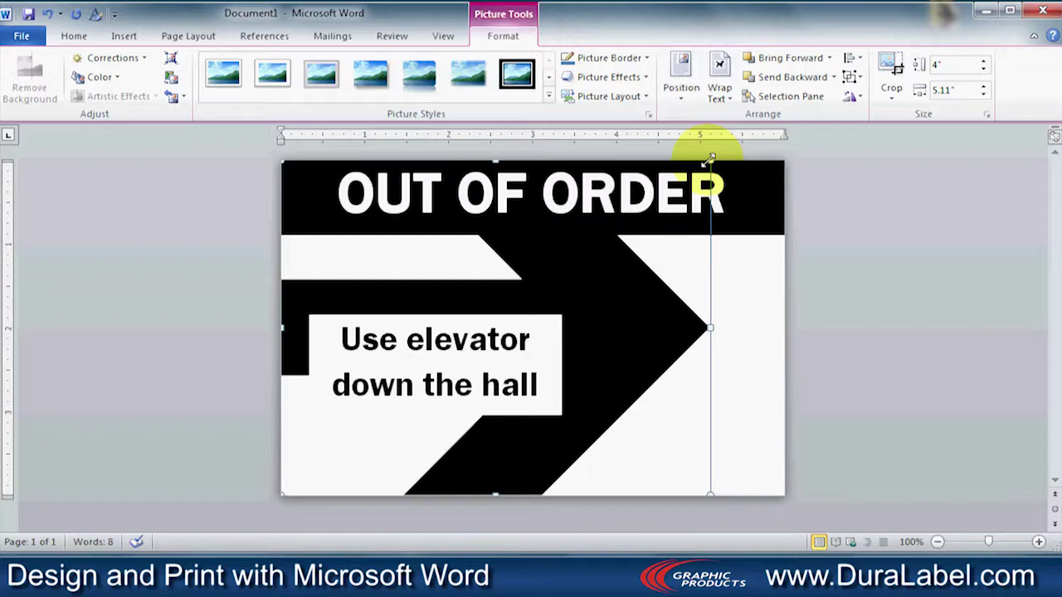
left_click_drag(710, 159, 446, 406)
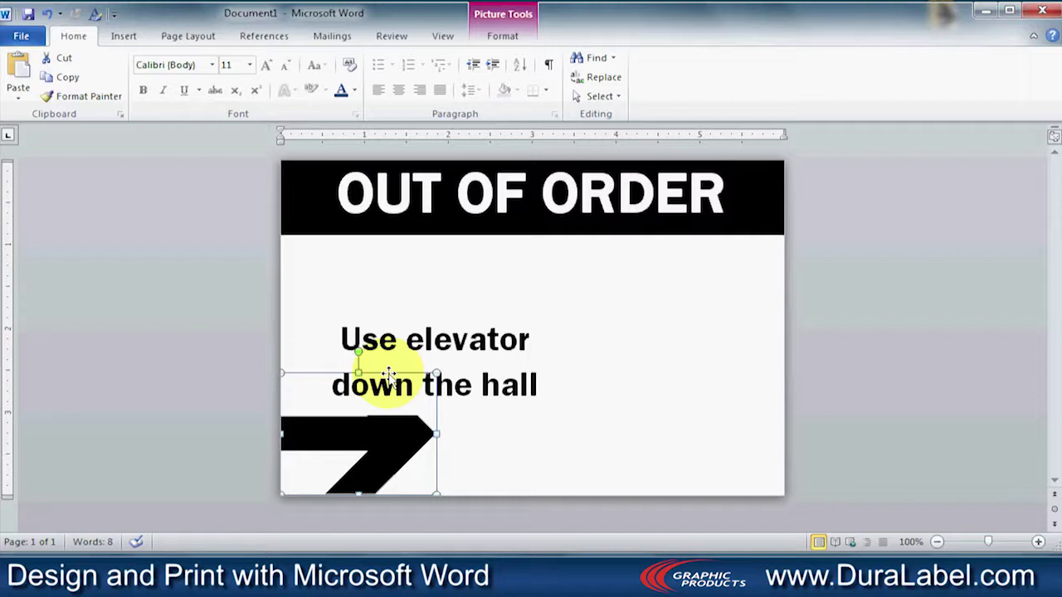
left_click_drag(388, 375, 689, 302)
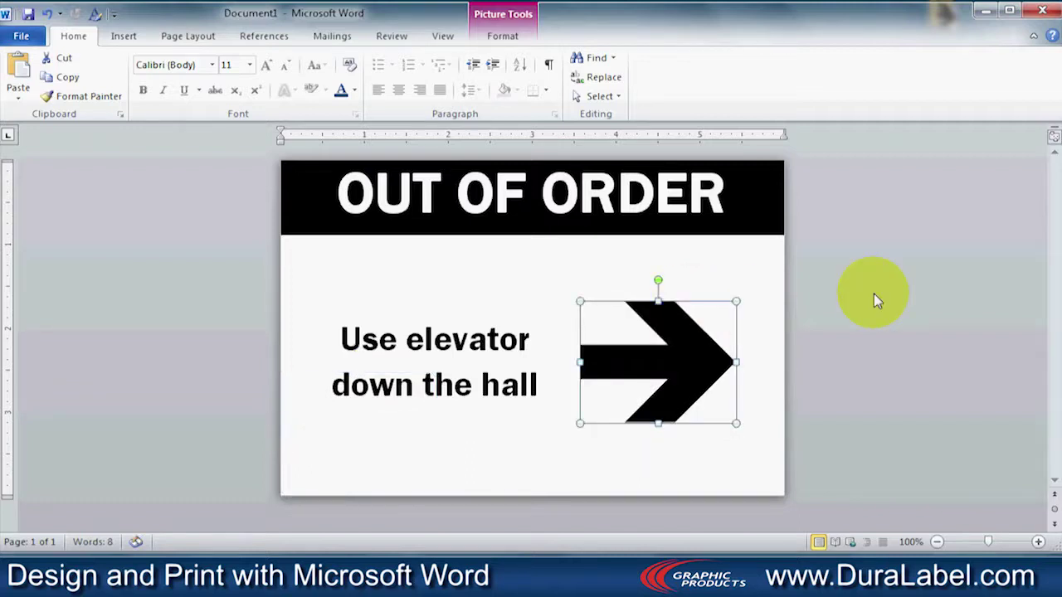
left_click(741, 410)
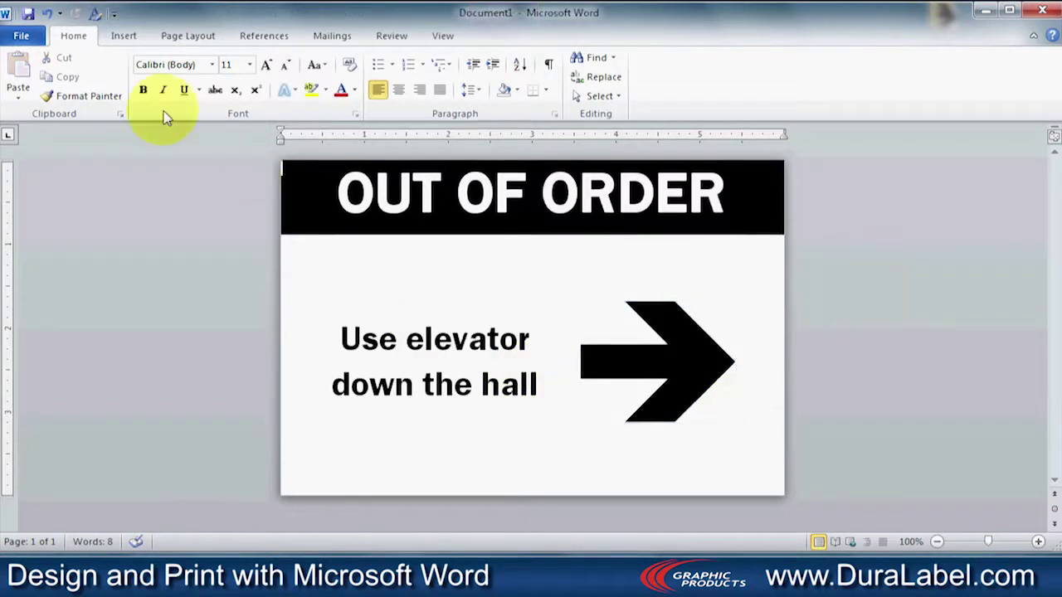
Save the sign under the new file name 'Out of Order2'
left_click(23, 36)
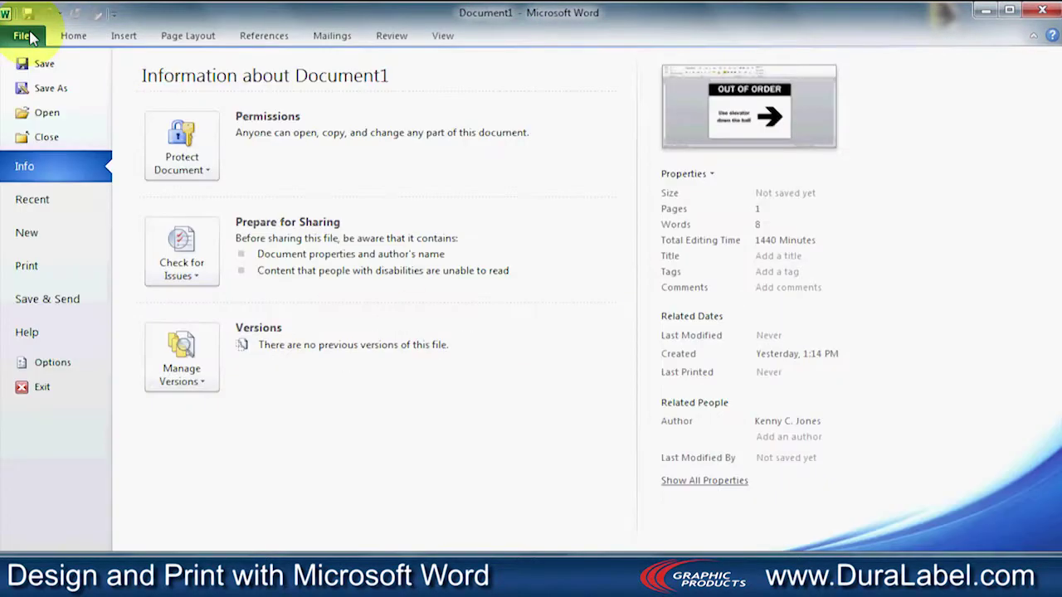
left_click(37, 90)
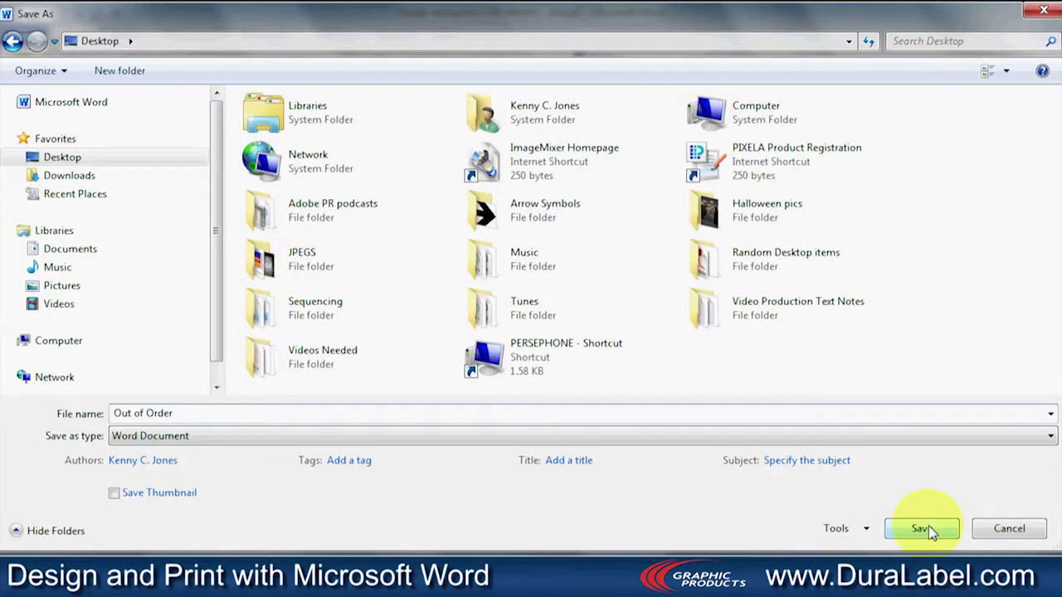
left_click(923, 528)
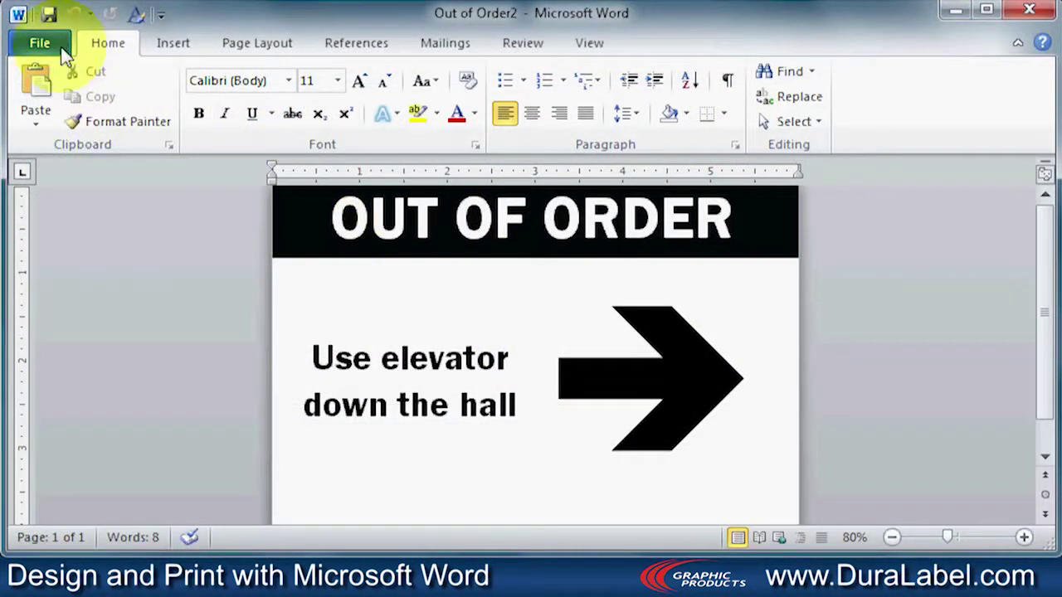
Print the sign to the label printer and shift the arrow picture to the right
left_click(36, 41)
left_click(60, 342)
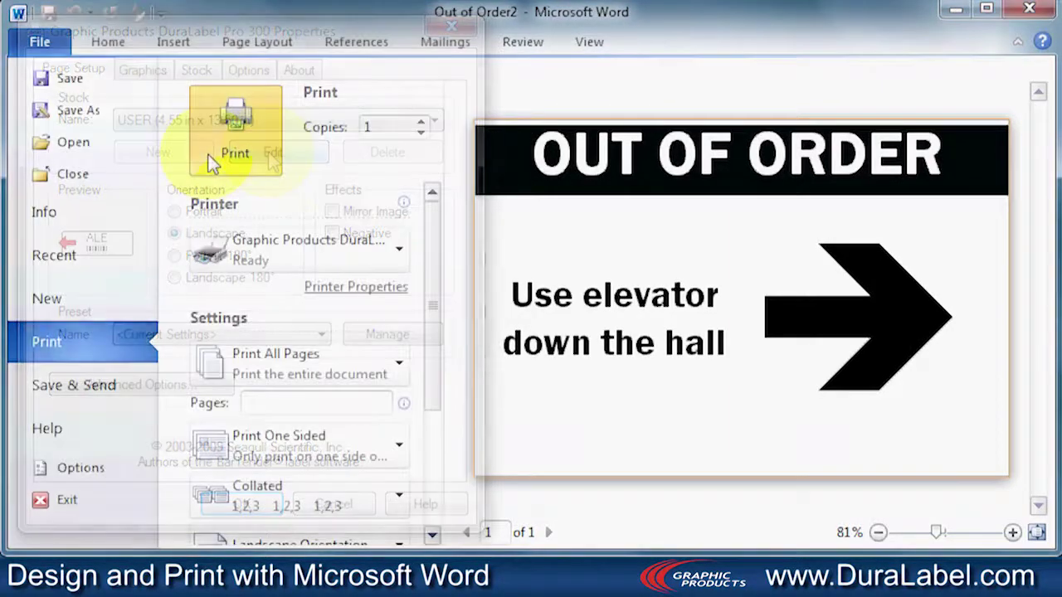
left_click(211, 153)
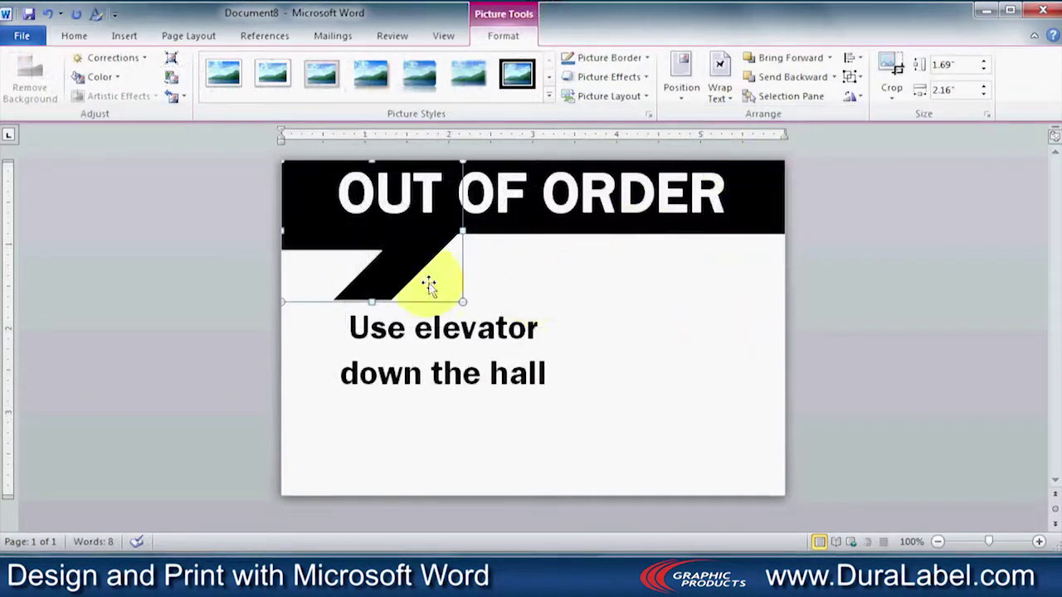
left_click_drag(422, 273, 645, 356)
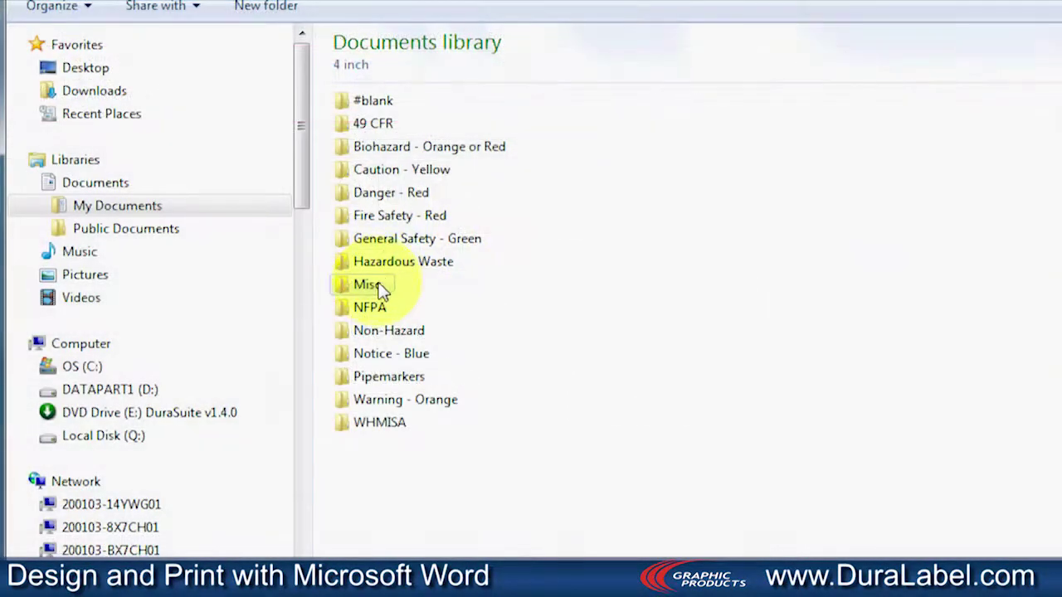
Open the 4in_Slot-Location label file from the Misc folder and select the company name in its header
double_click(376, 284)
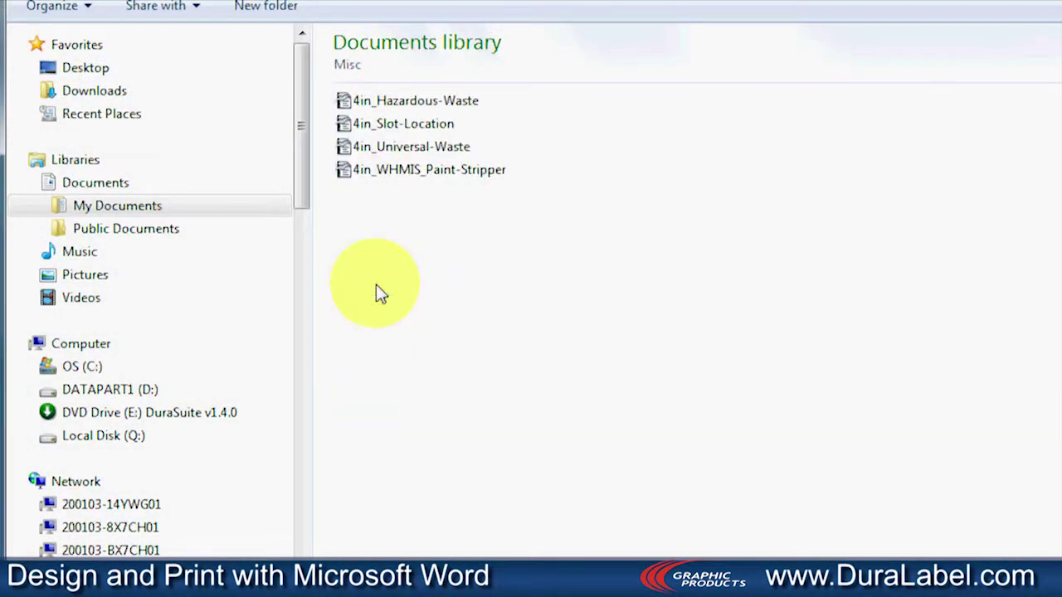
double_click(443, 124)
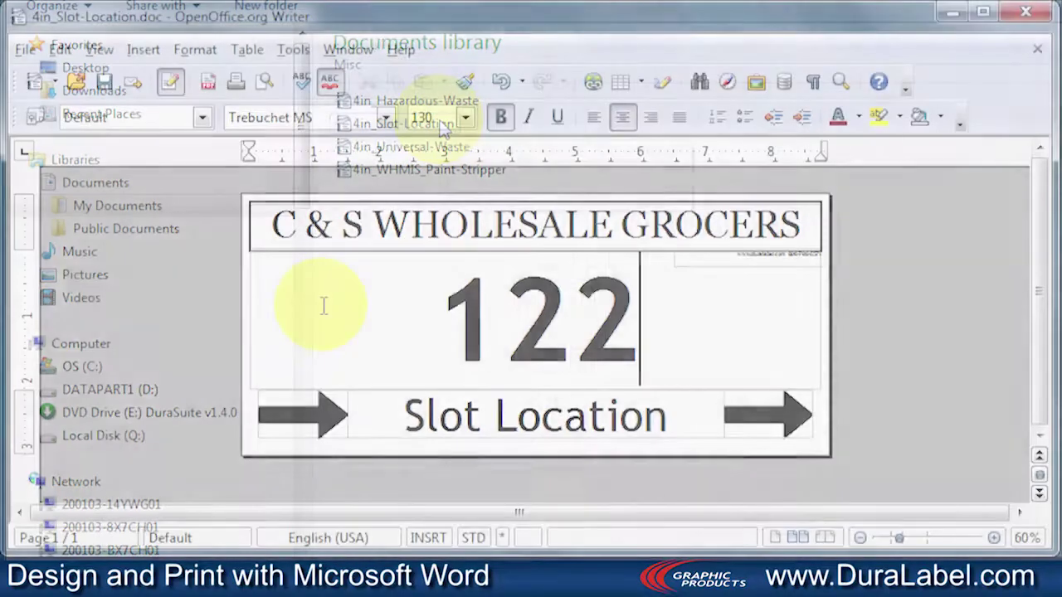
type("386")
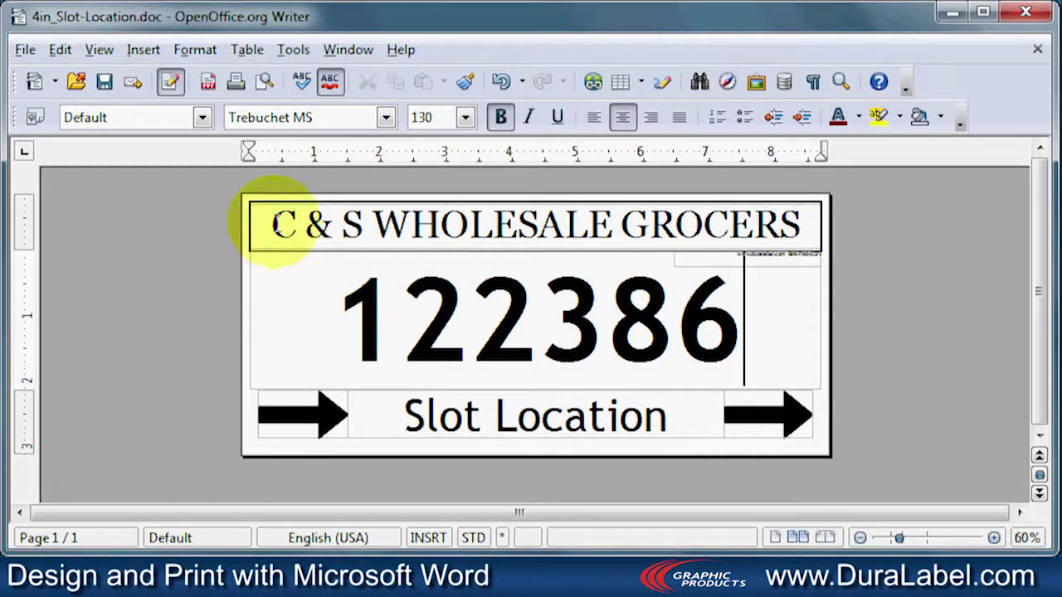
left_click_drag(270, 225, 495, 226)
left_click_drag(614, 225, 611, 225)
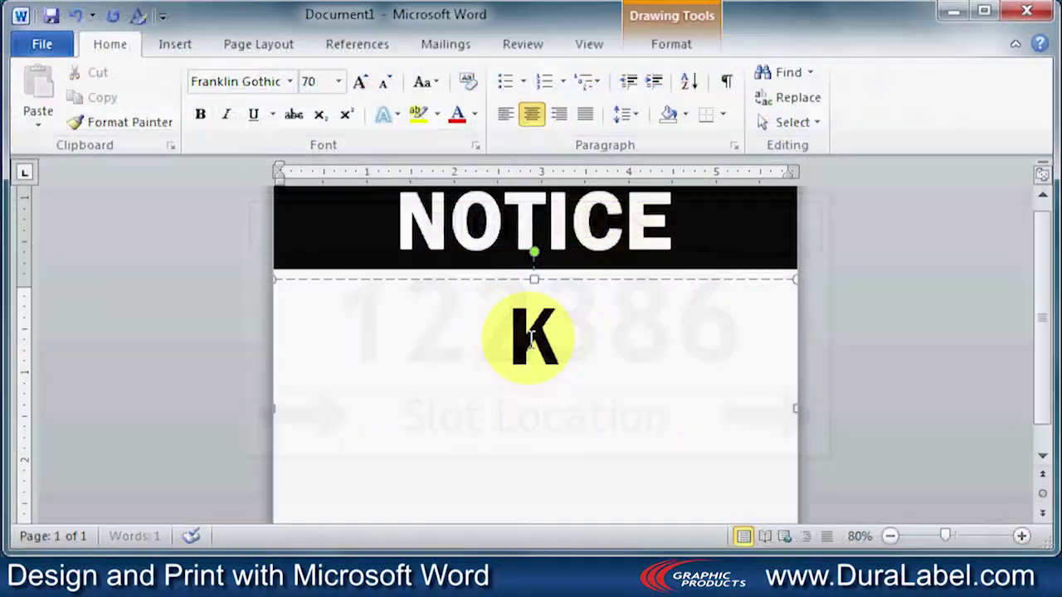
Continue the body text below NOTICE so it reads 'KEEP THIS AREA CLEA'
type("EEP")
type("IS AREA CLEA")
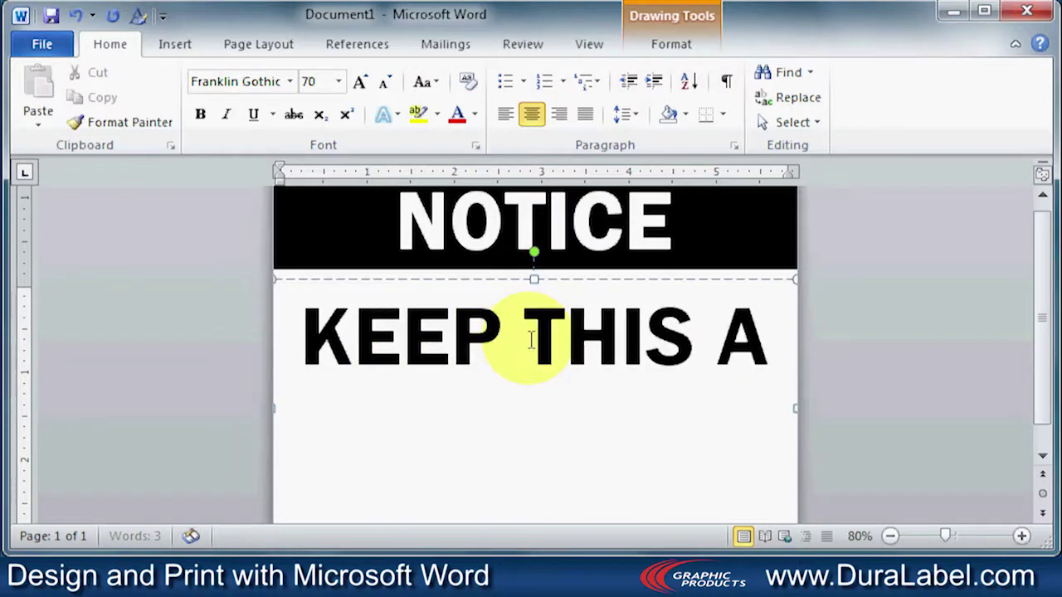